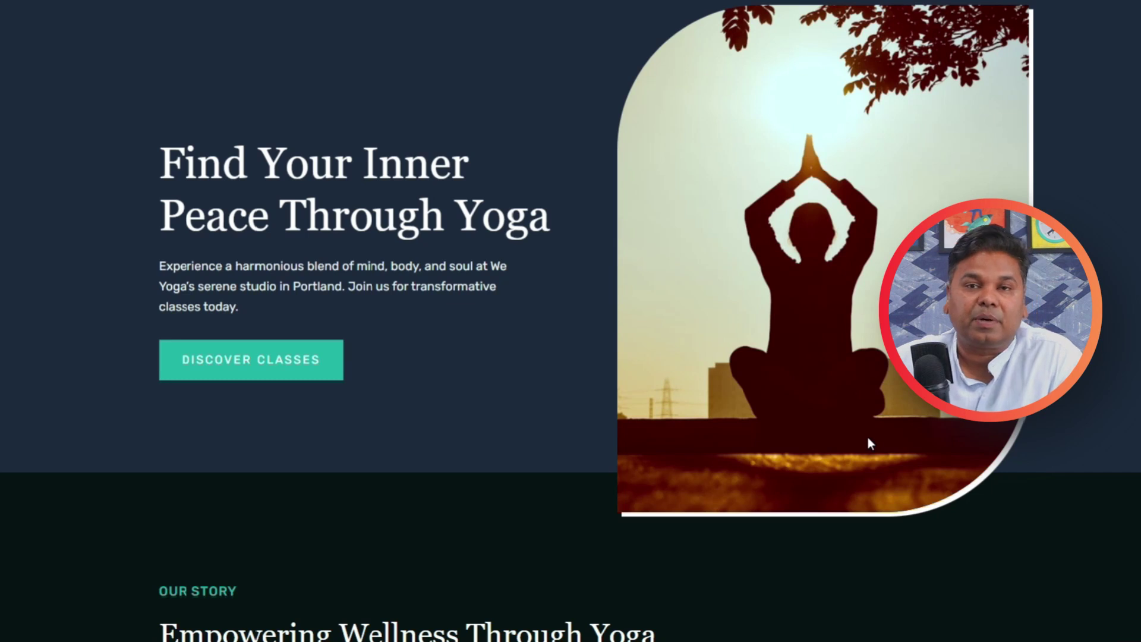
scroll(865, 438, up, 2)
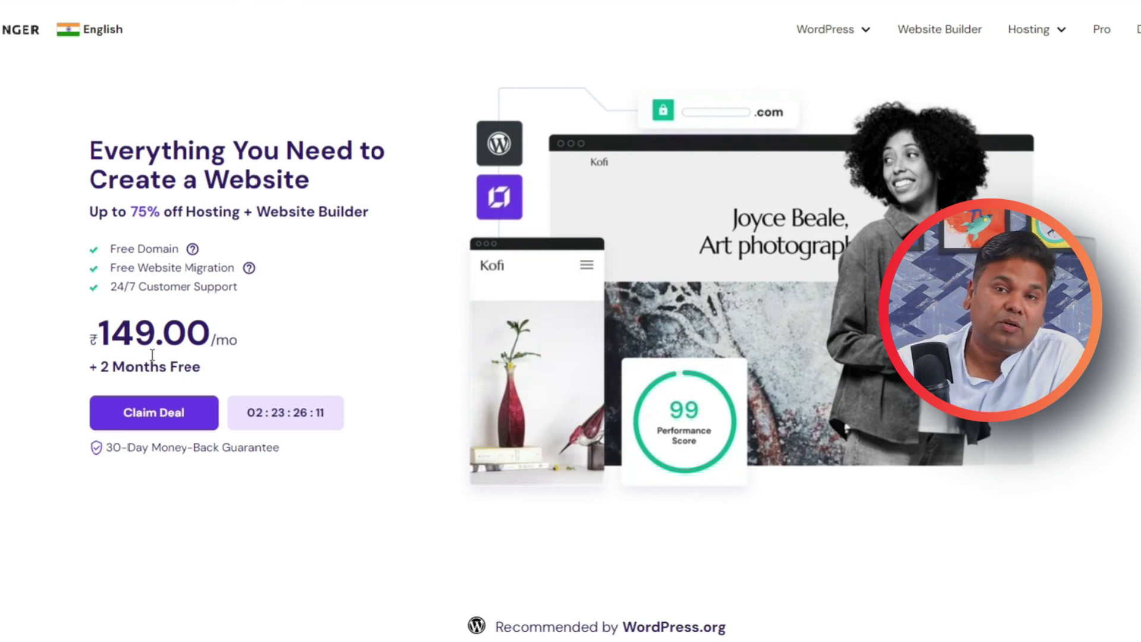
- Claim the hosting deal and choose the Premium plan with a 12-month period
click(151, 422)
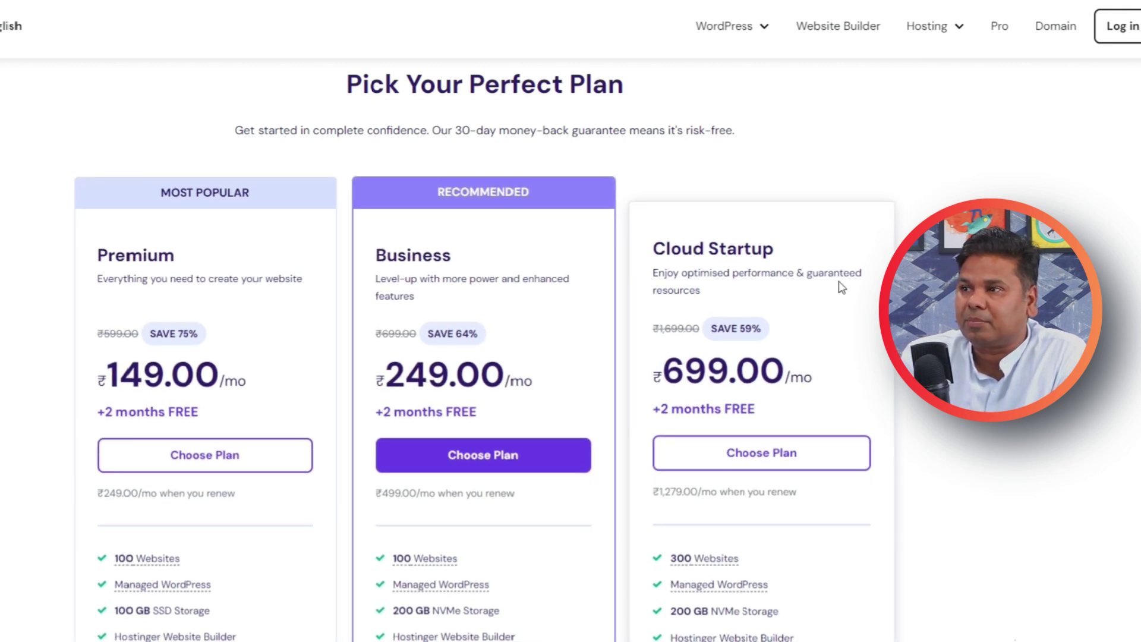
click(217, 452)
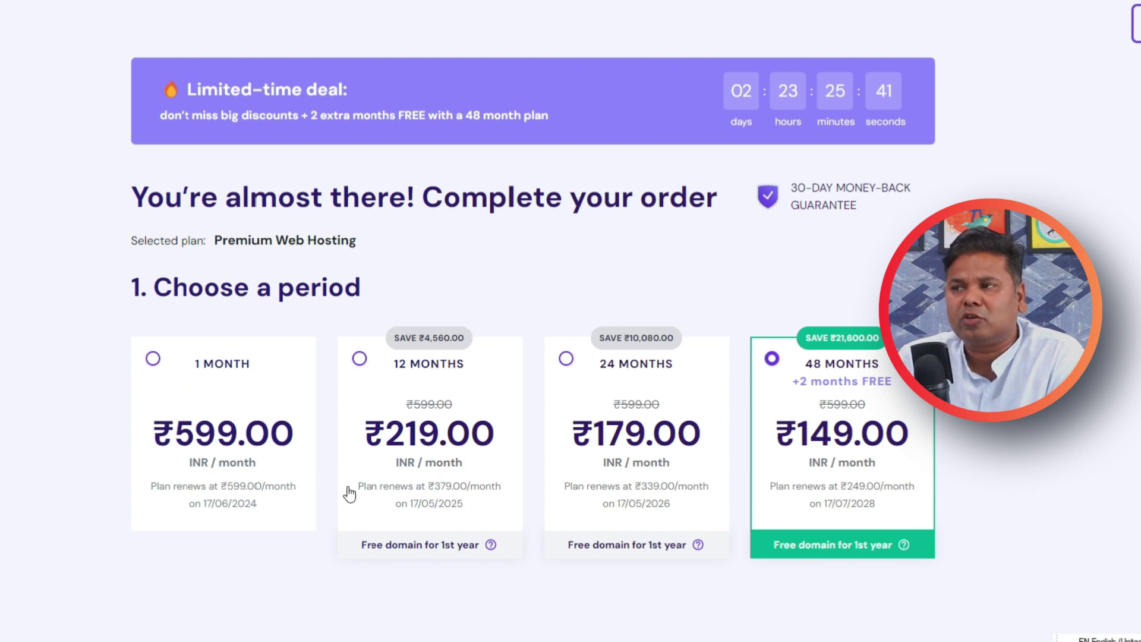
click(376, 370)
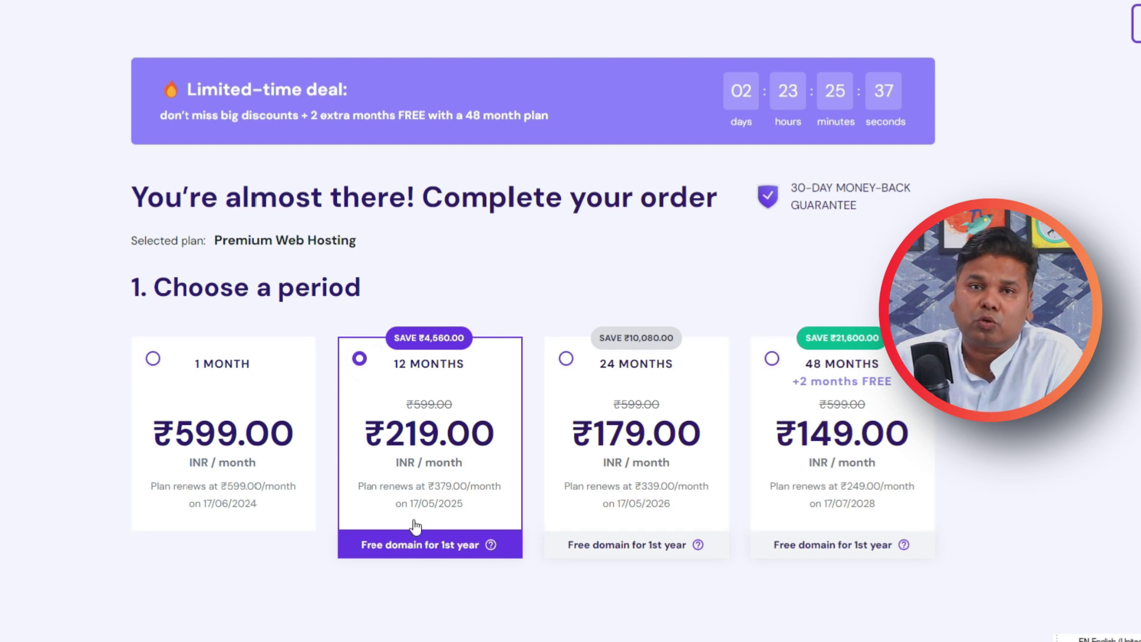
- Compare the 12-, 24- and 48-month billing periods and reselect the 12-month one
scroll(343, 493, down, 1)
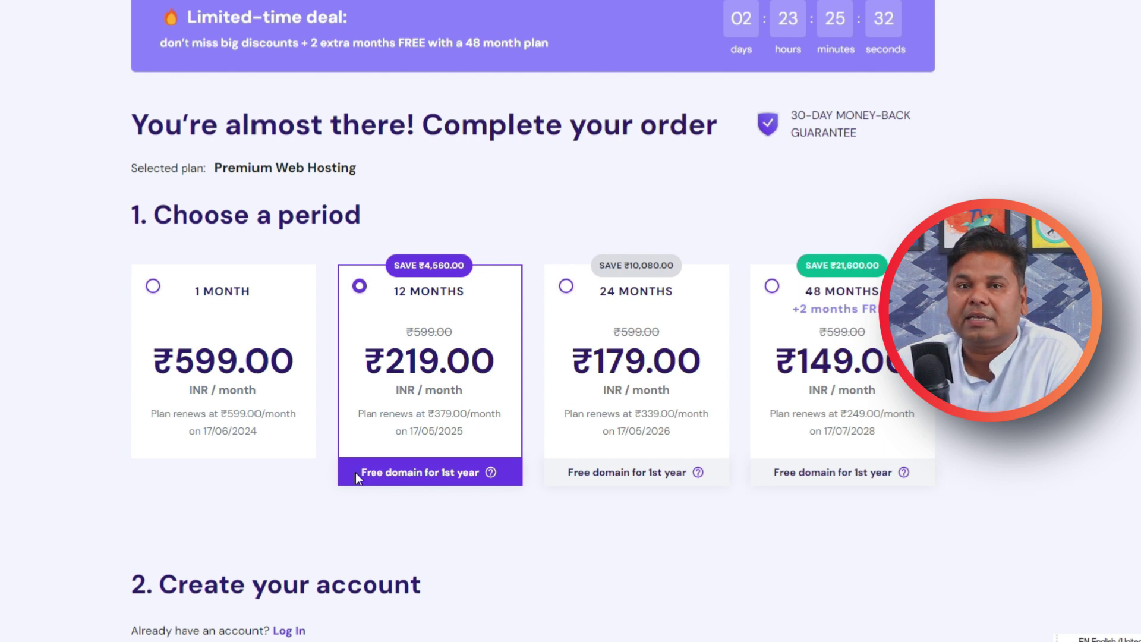
drag(355, 472, 481, 481)
click(491, 545)
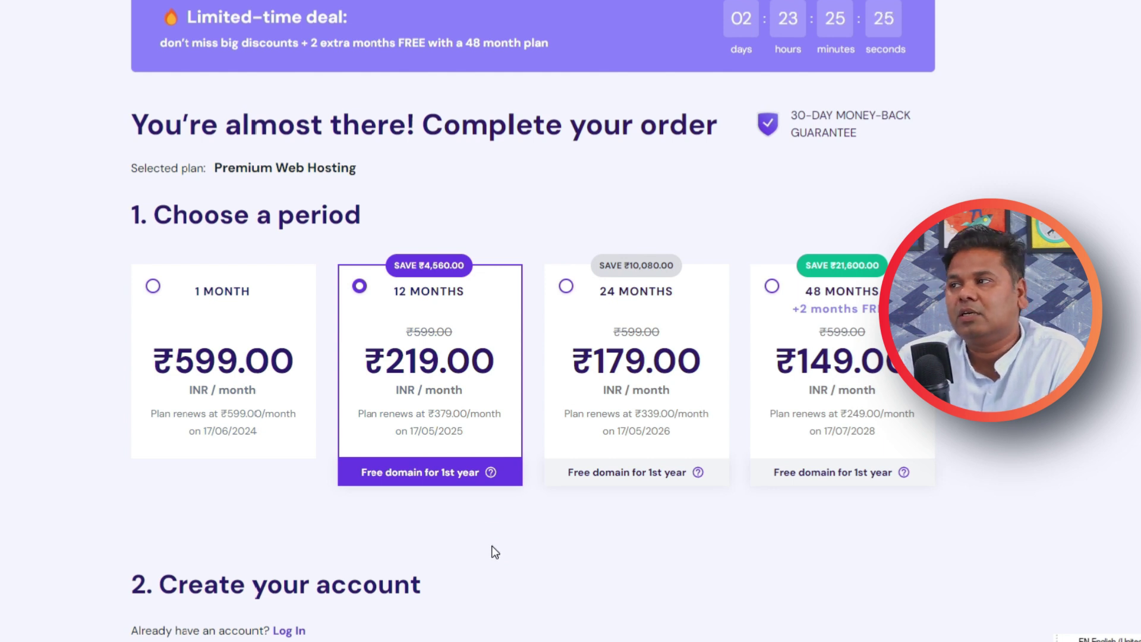
click(600, 305)
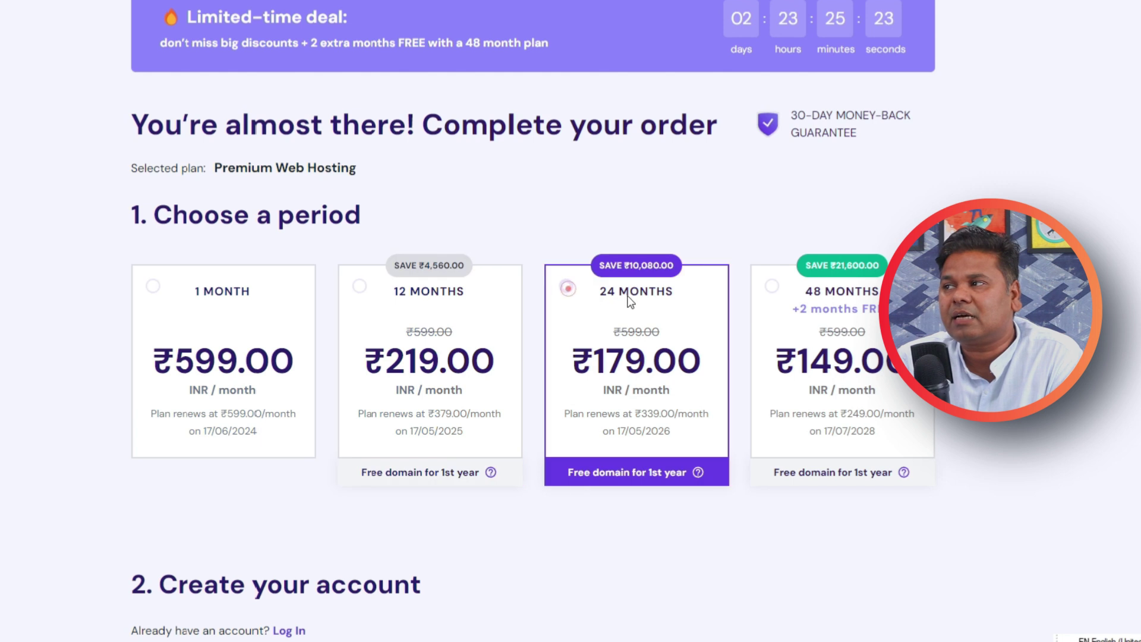
click(790, 309)
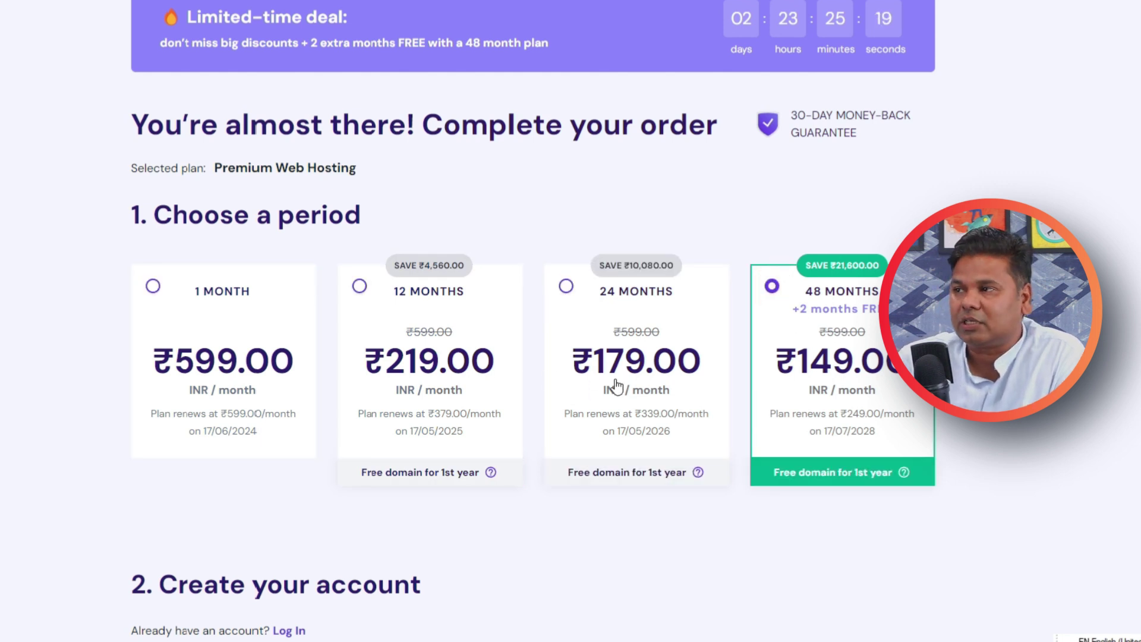
click(409, 376)
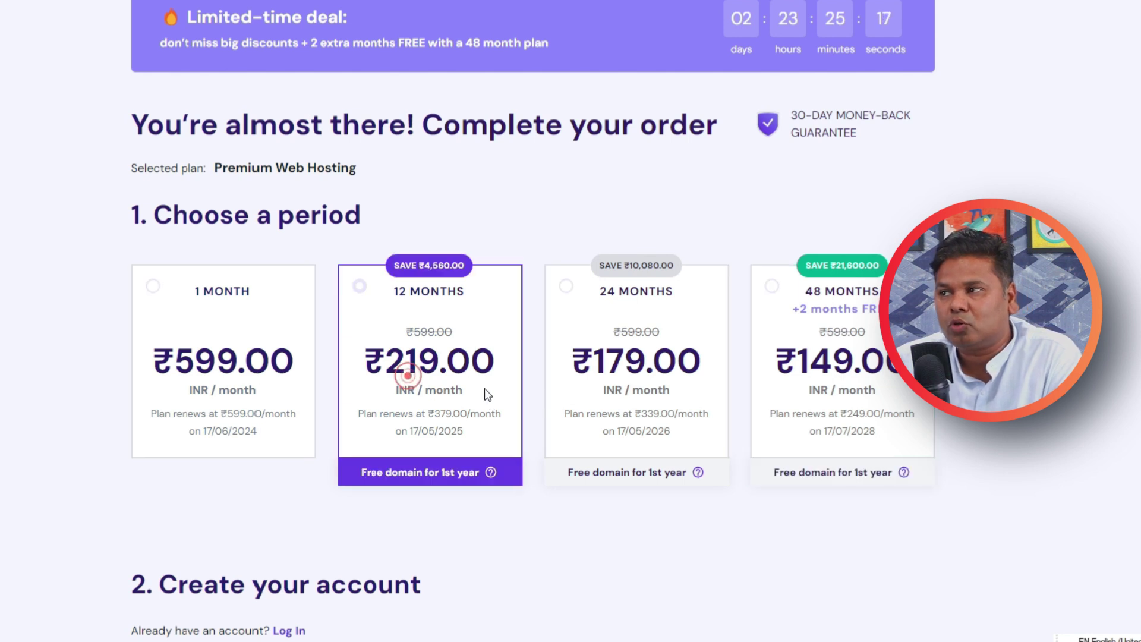
click(643, 367)
click(821, 374)
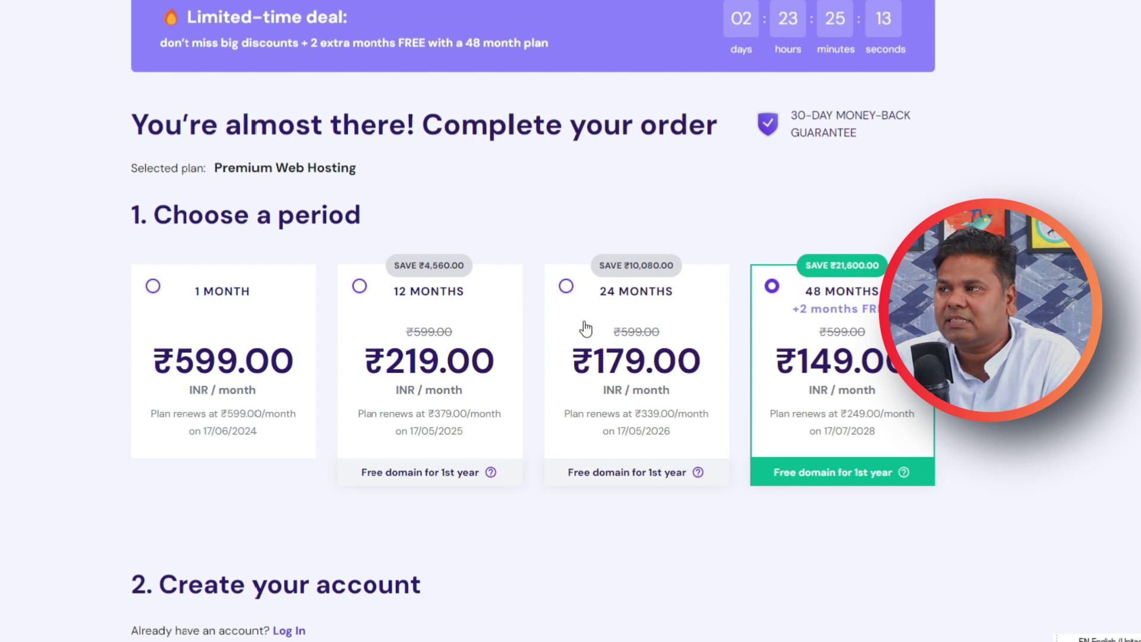
click(567, 287)
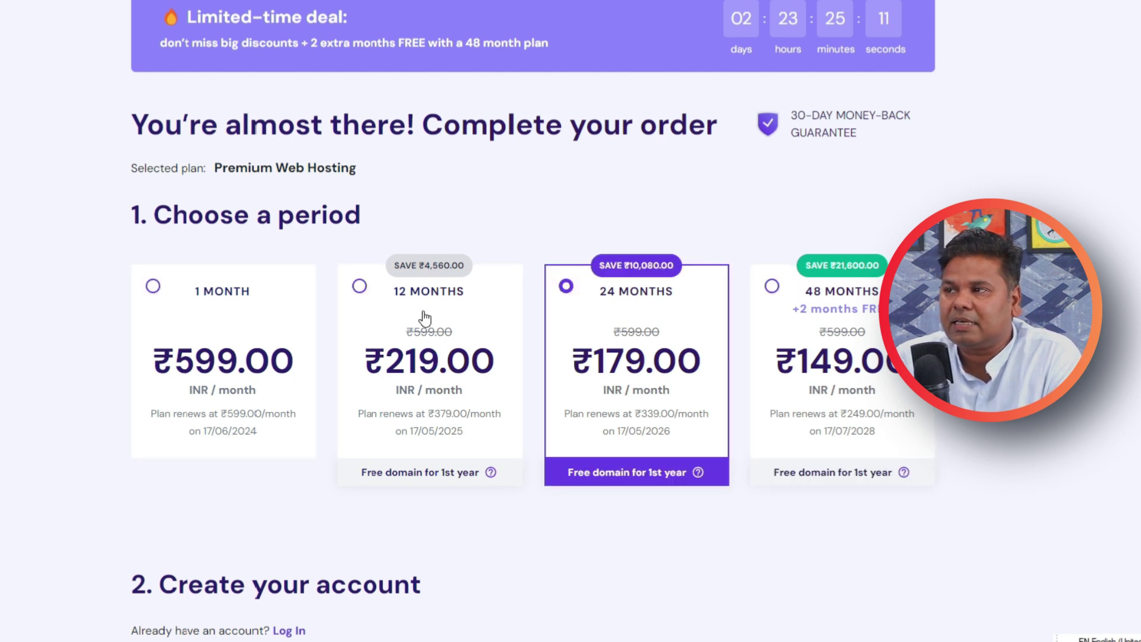
click(359, 286)
- Apply the coupon code MYBIGGUIDE to the hosting order in the payment section
scroll(394, 341, down, 8)
scroll(399, 342, down, 5)
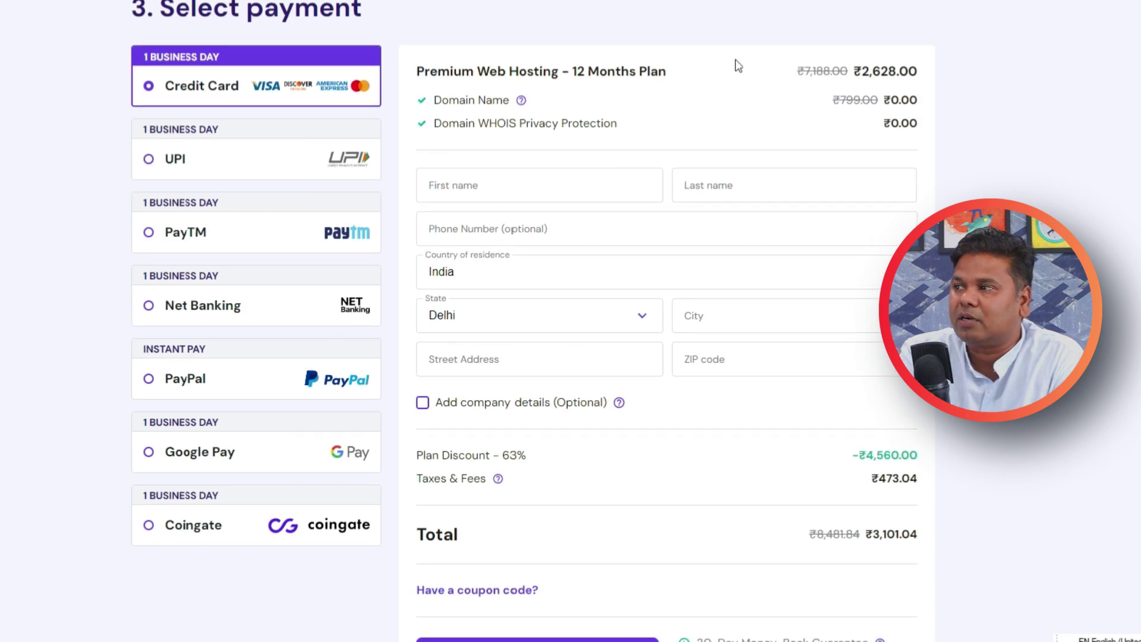
scroll(939, 565, down, 4)
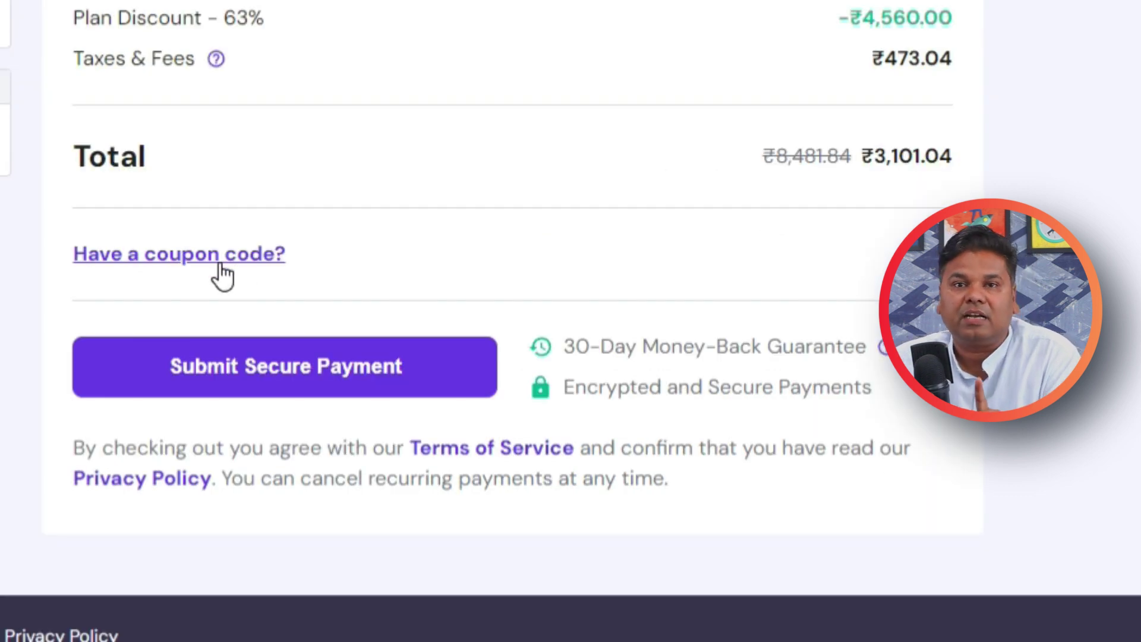
click(221, 257)
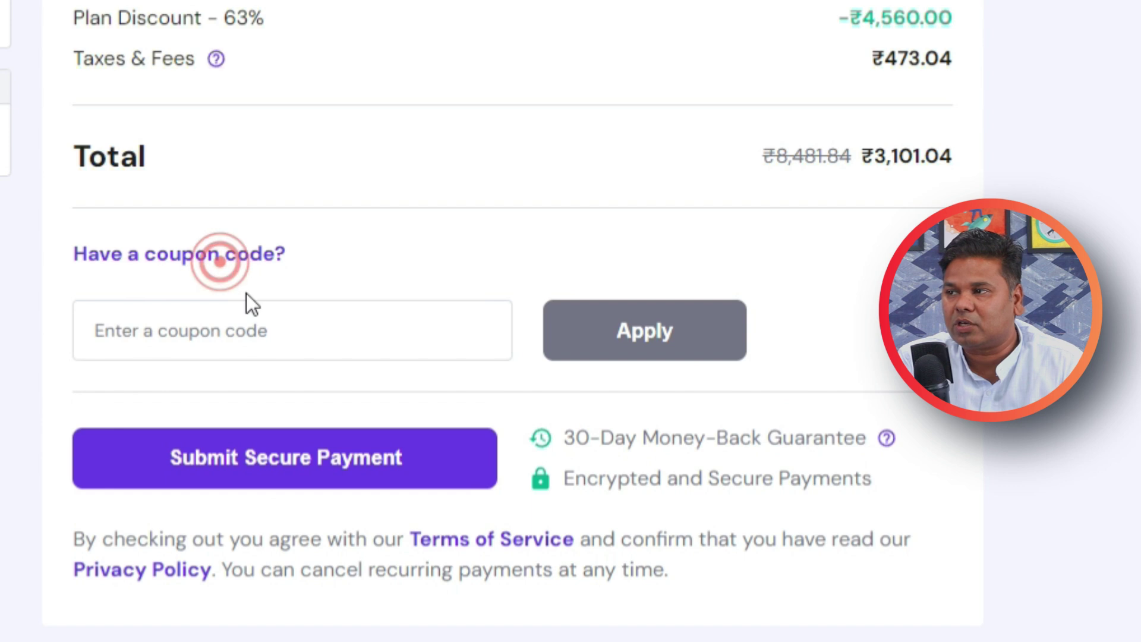
click(240, 337)
text(MYBIGGUIE)
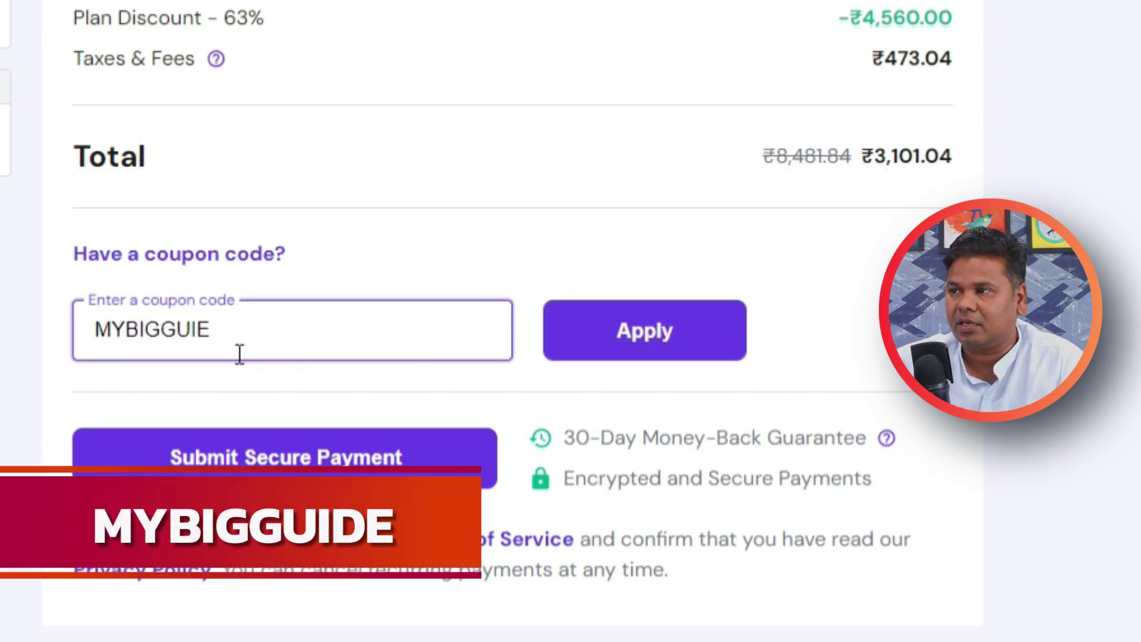
key(BackSpace)
text(DE)
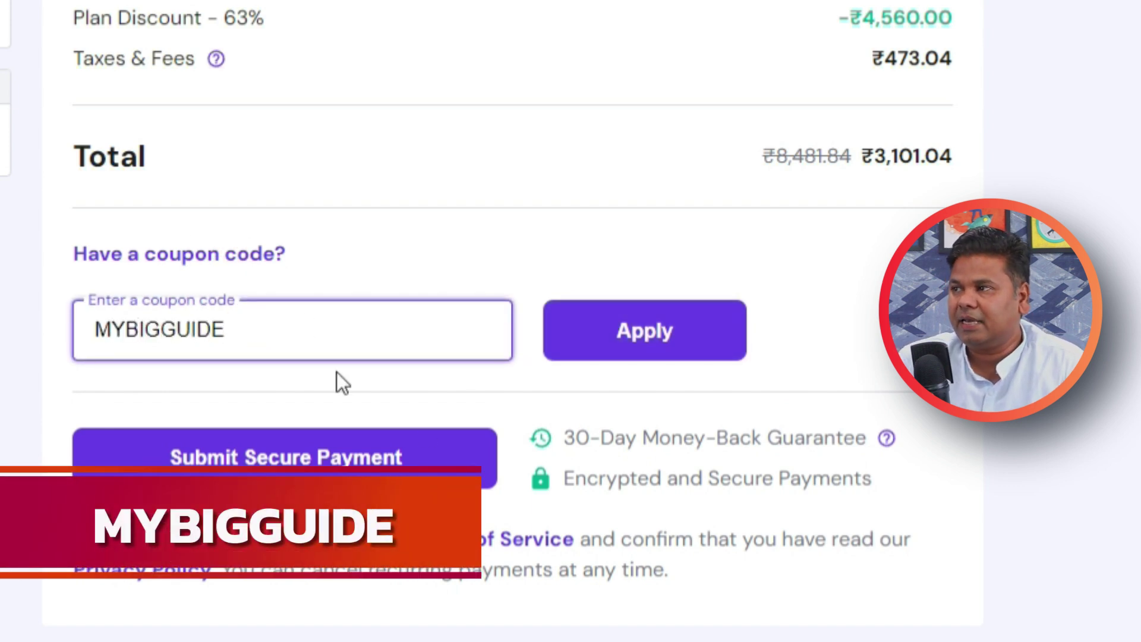
click(613, 354)
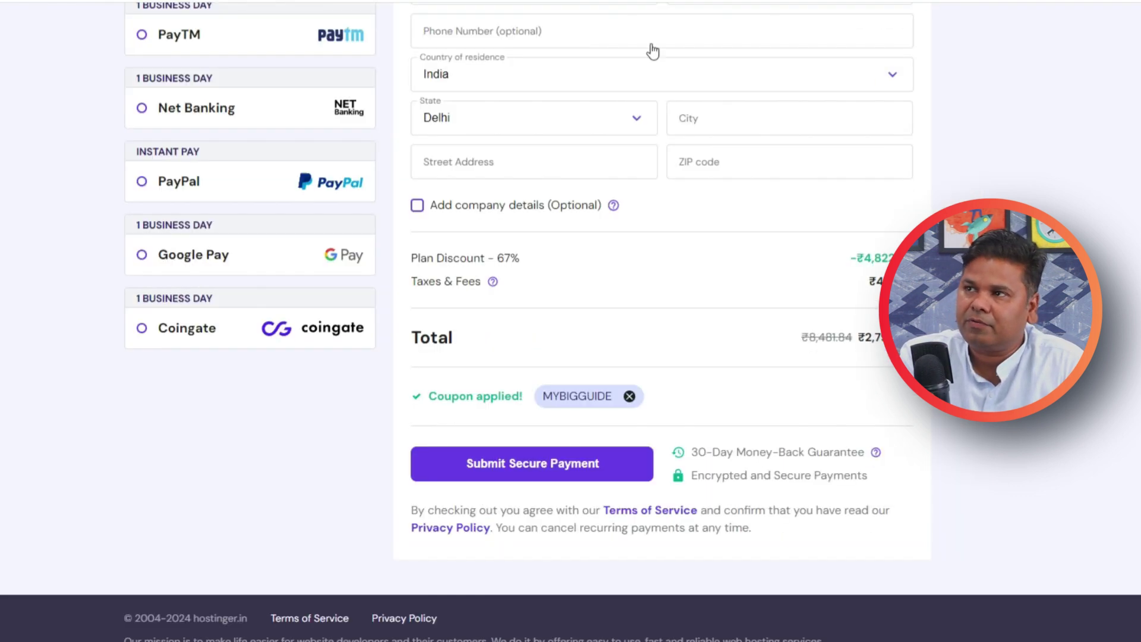
scroll(229, 309, up, 2)
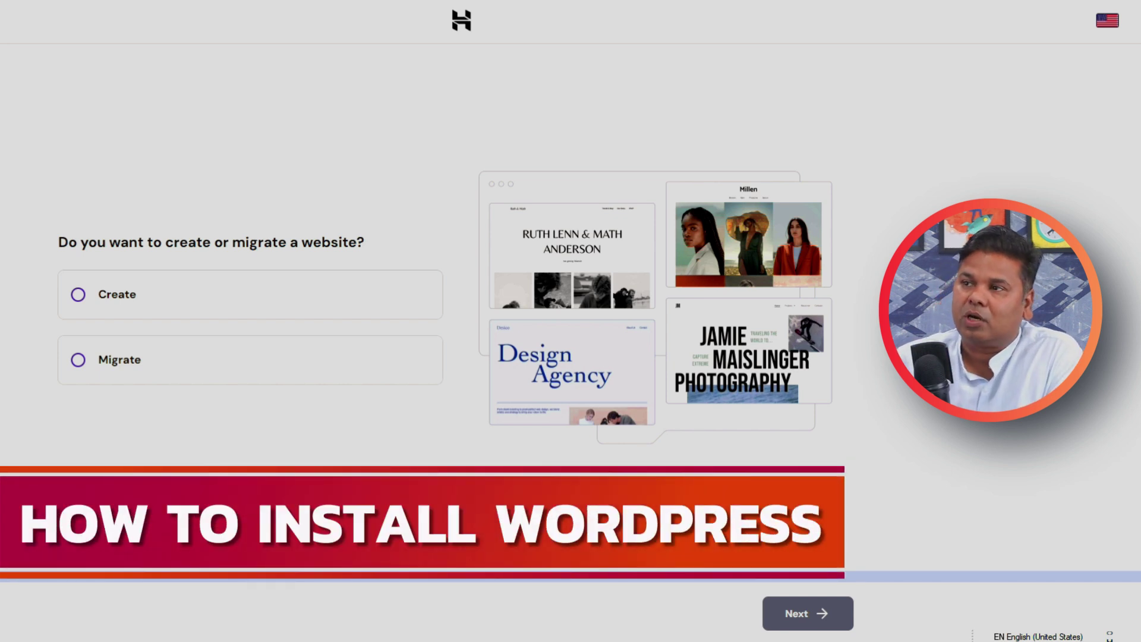
- Choose to create a new website and use WordPress as the tool to build it
click(79, 295)
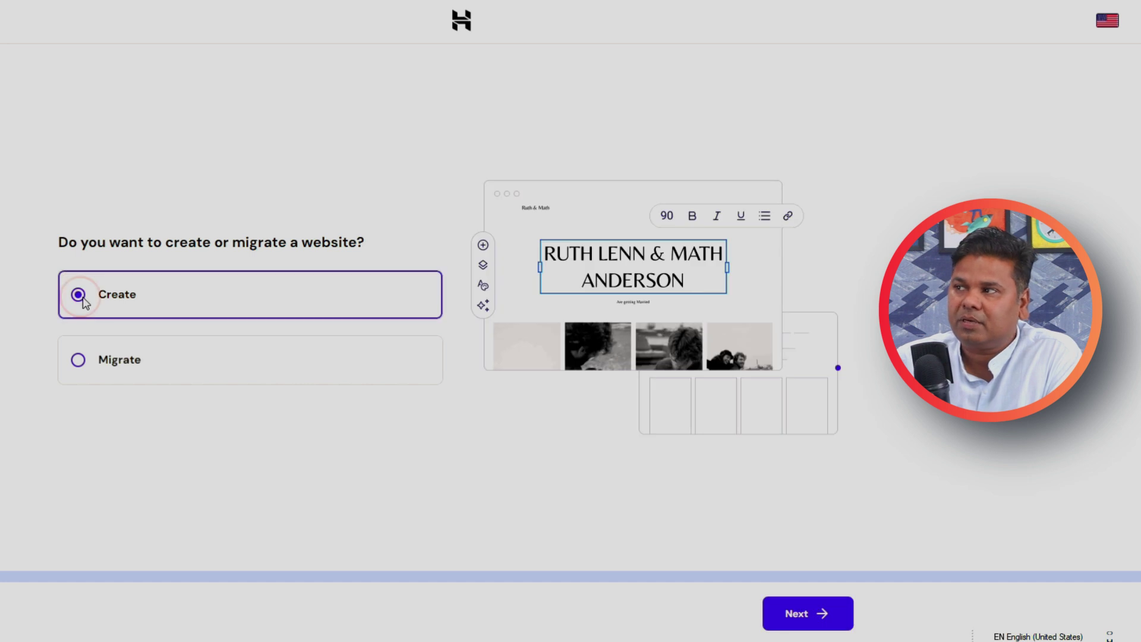
click(810, 621)
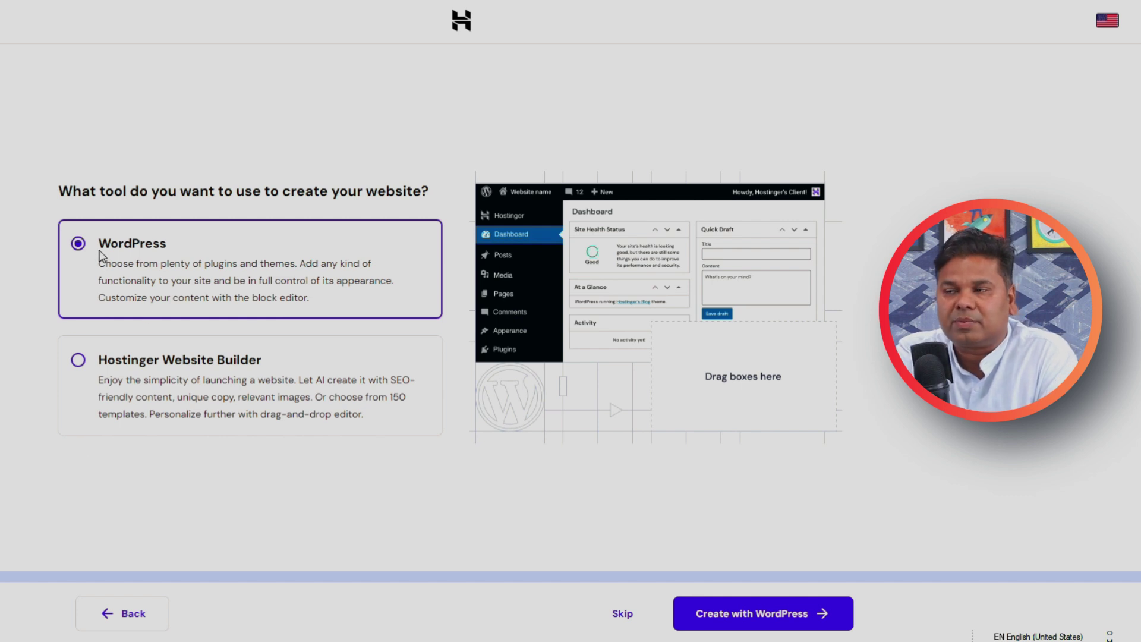
click(88, 381)
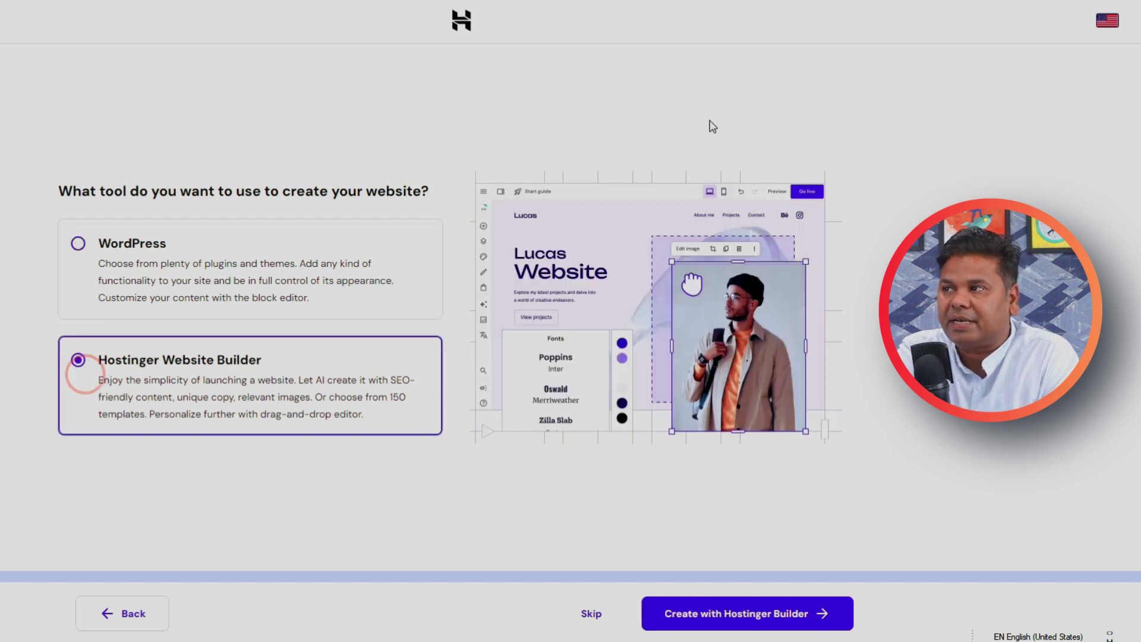
click(76, 245)
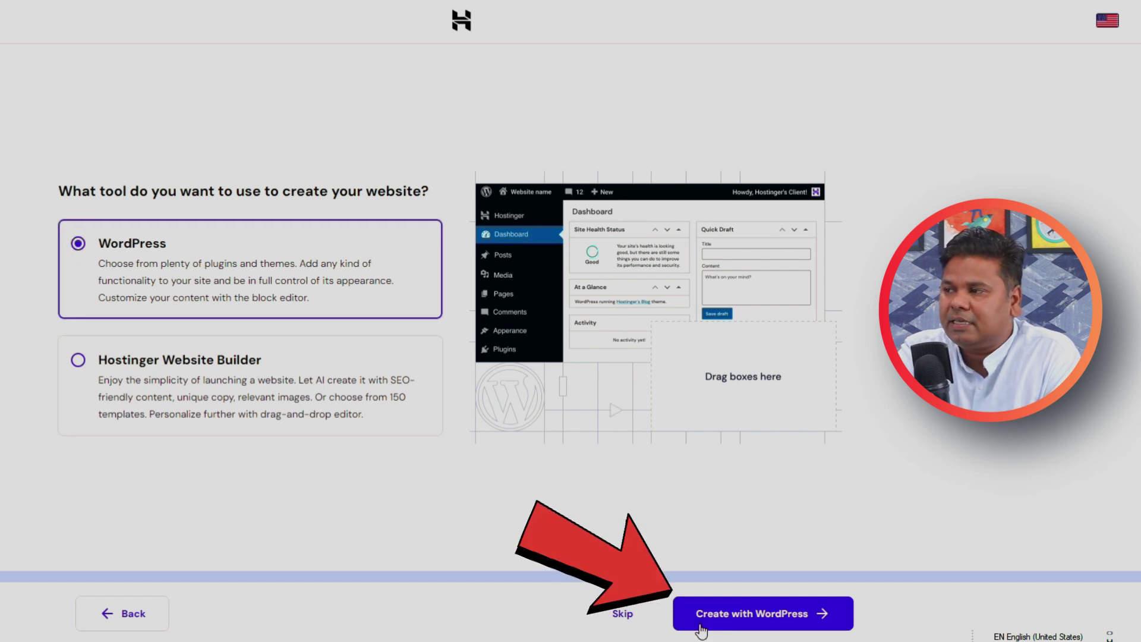
click(743, 622)
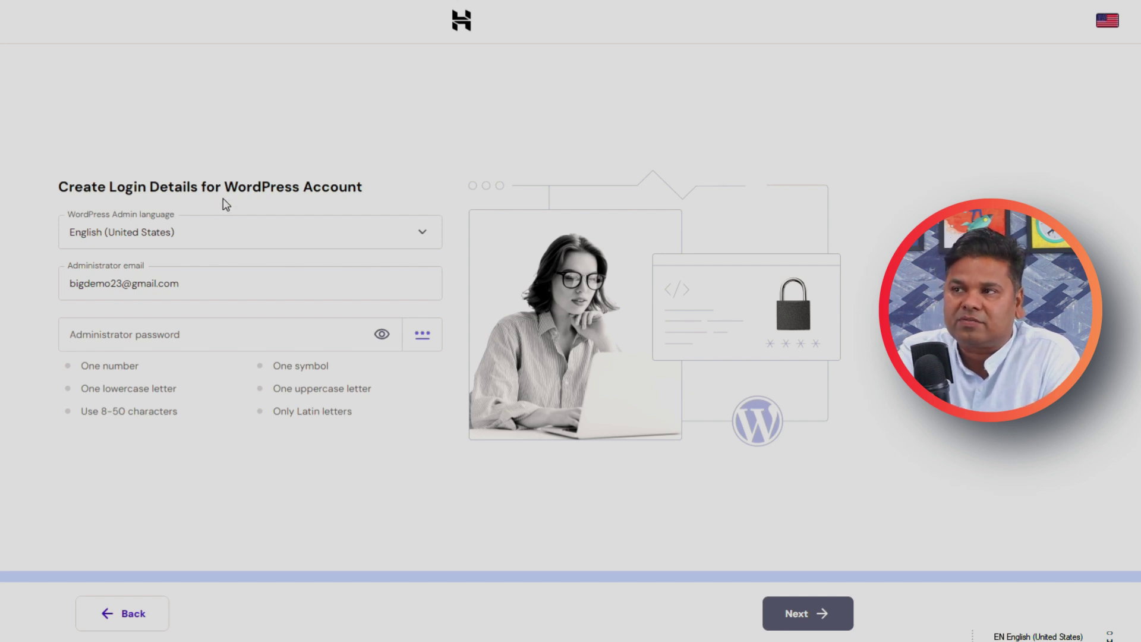
- Enter the administrator password for the WordPress account and submit the login details
click(167, 324)
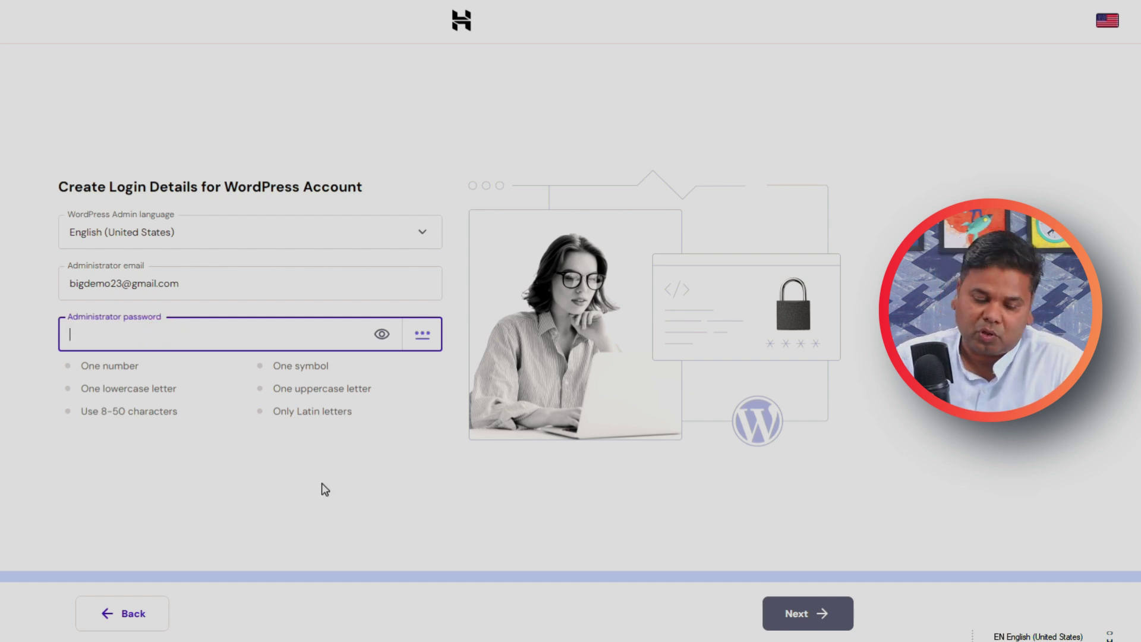
text(Ab••••••••••)
click(292, 506)
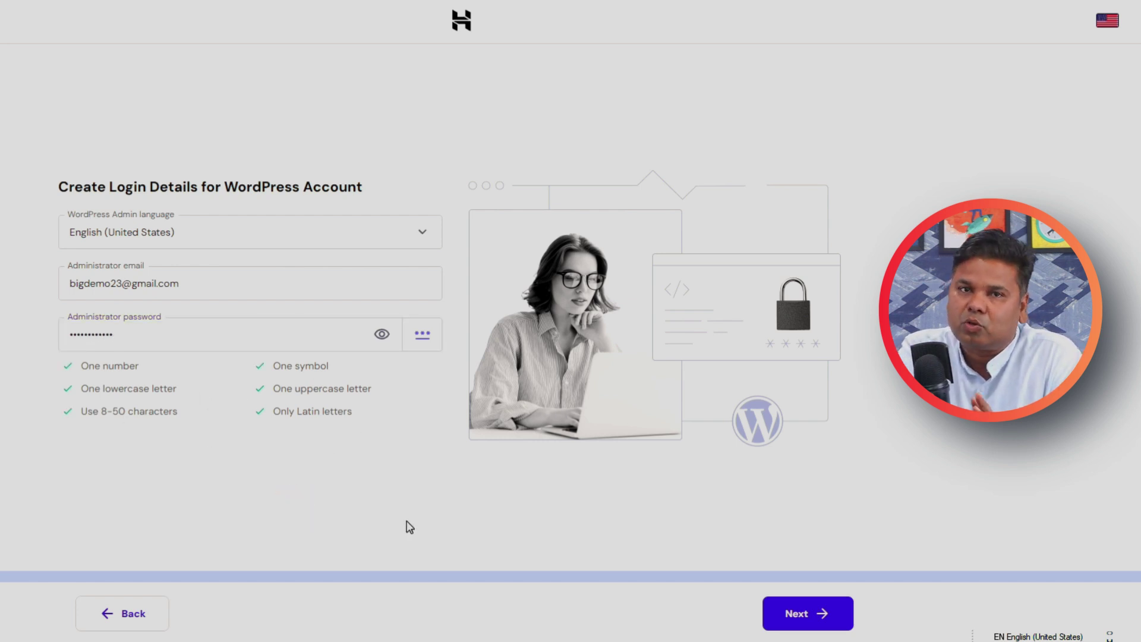
click(809, 615)
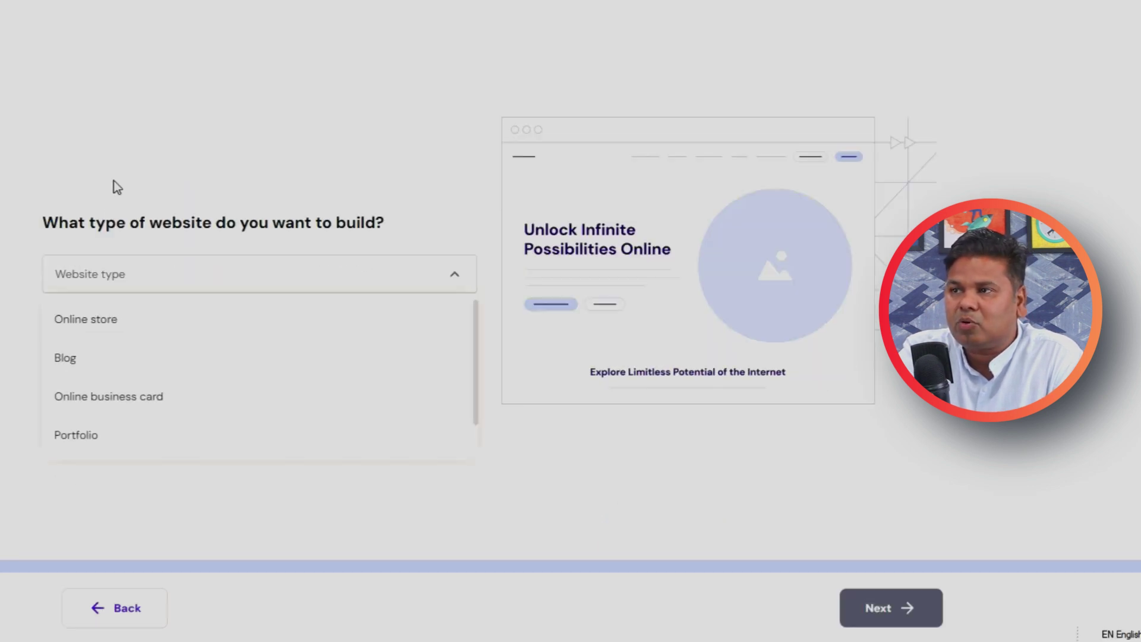
- Set the website type to Other and continue the setup
scroll(93, 383, down, 1)
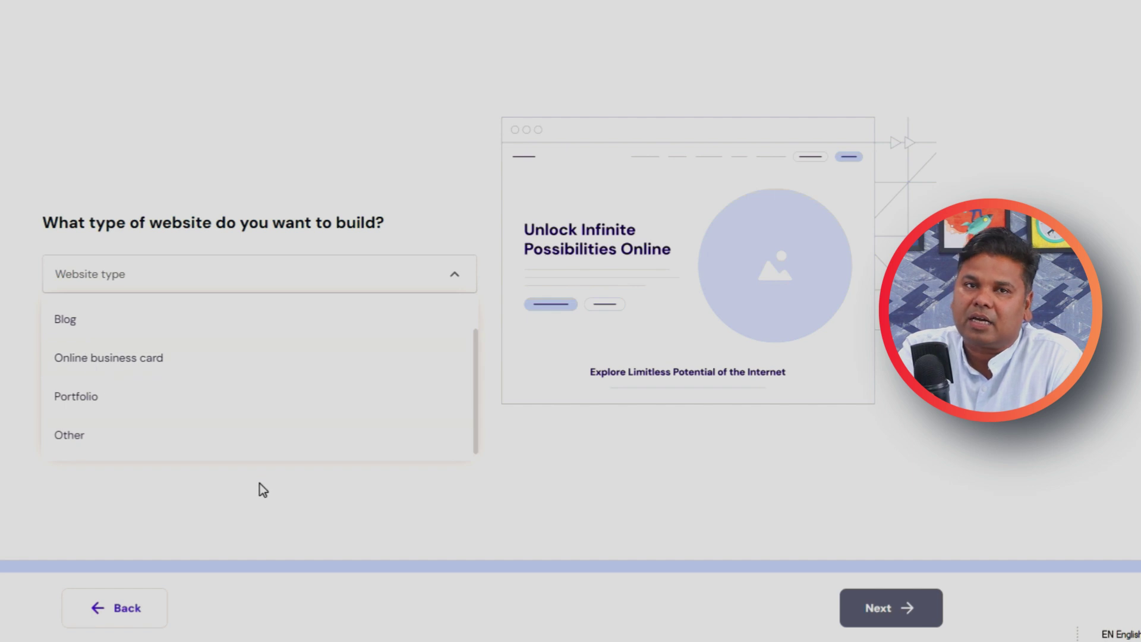
scroll(168, 429, up, 1)
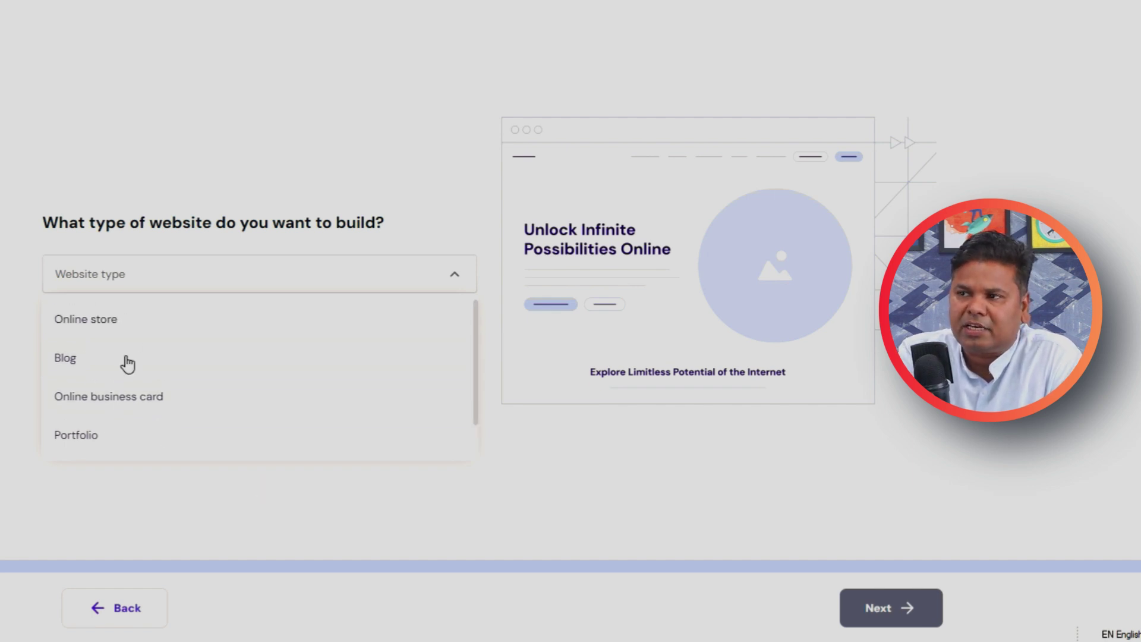
scroll(189, 393, down, 1)
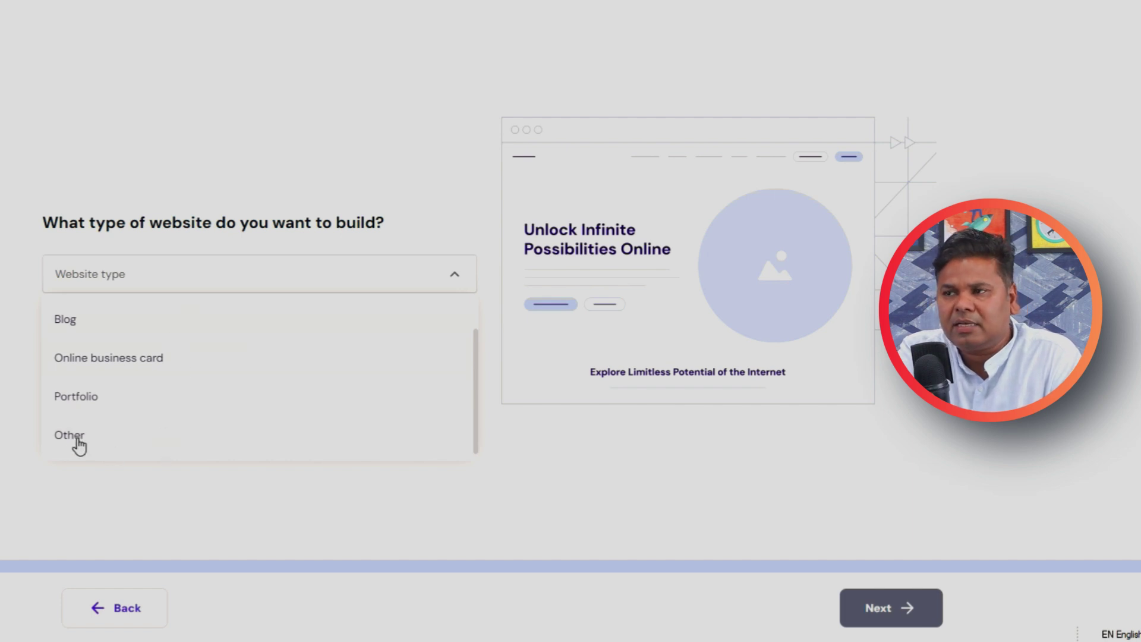
click(111, 443)
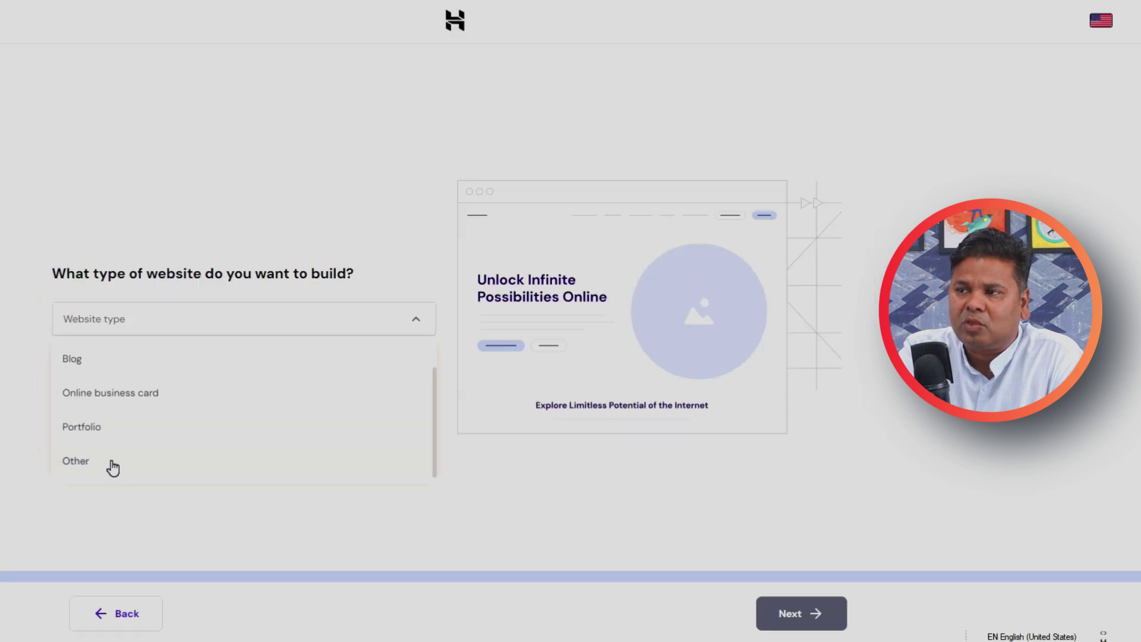
click(802, 618)
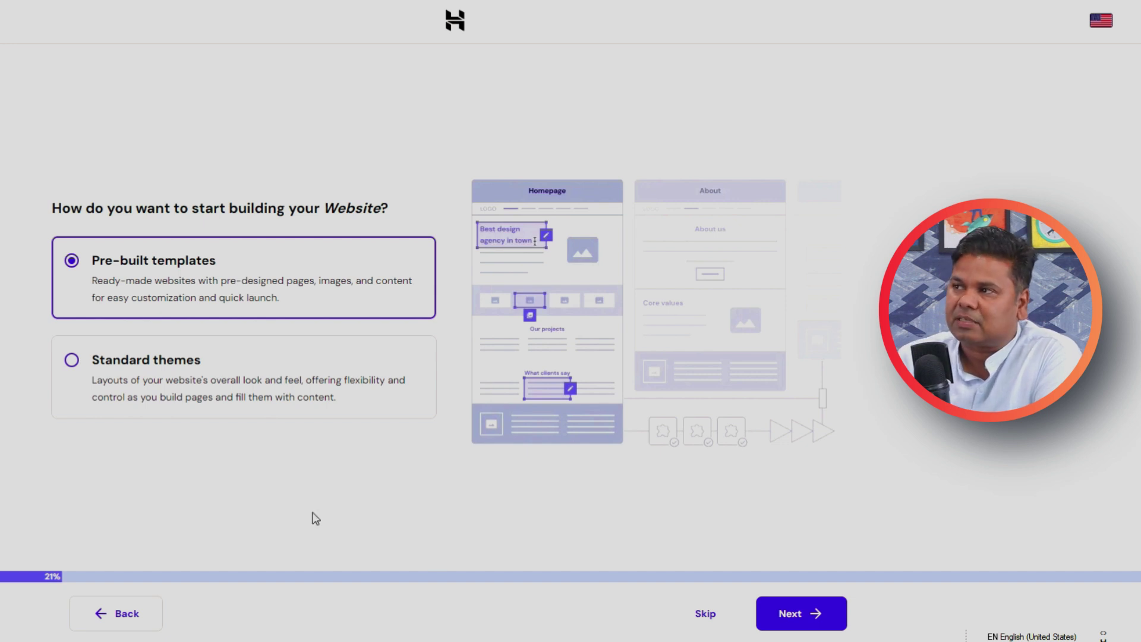
- Skip the choice between pre-built templates and standard themes for starting the website
click(83, 383)
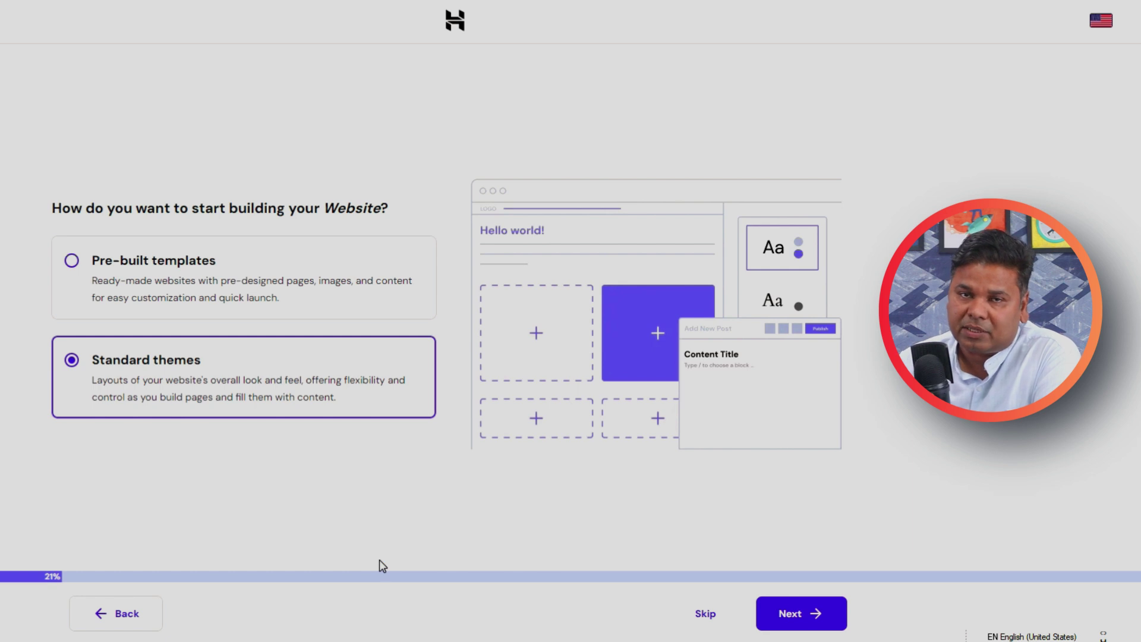
click(90, 278)
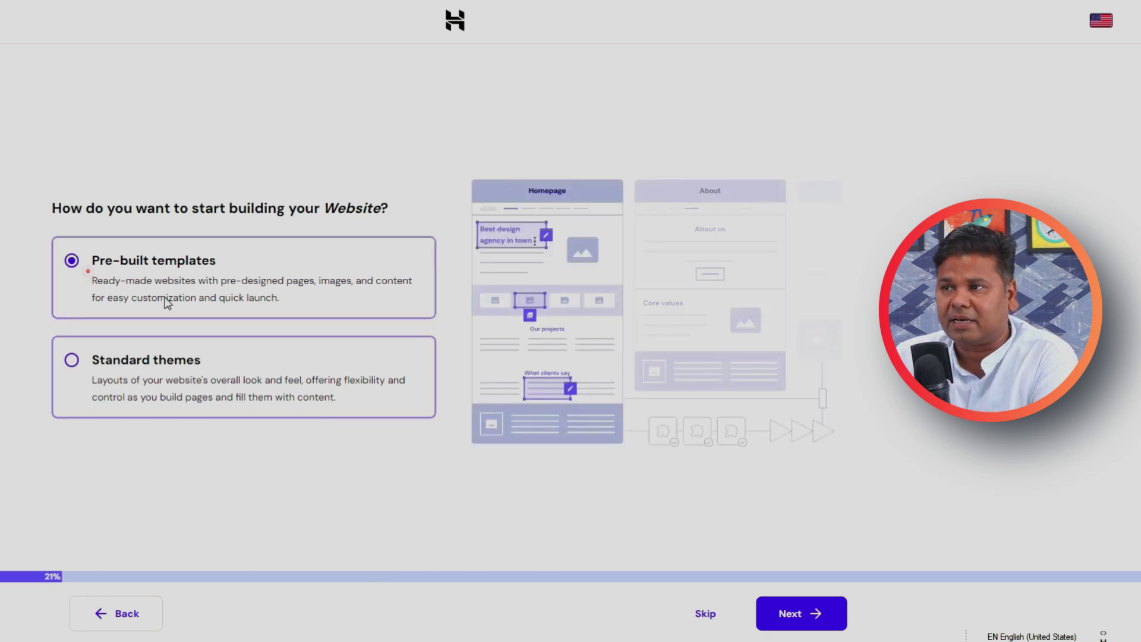
click(712, 625)
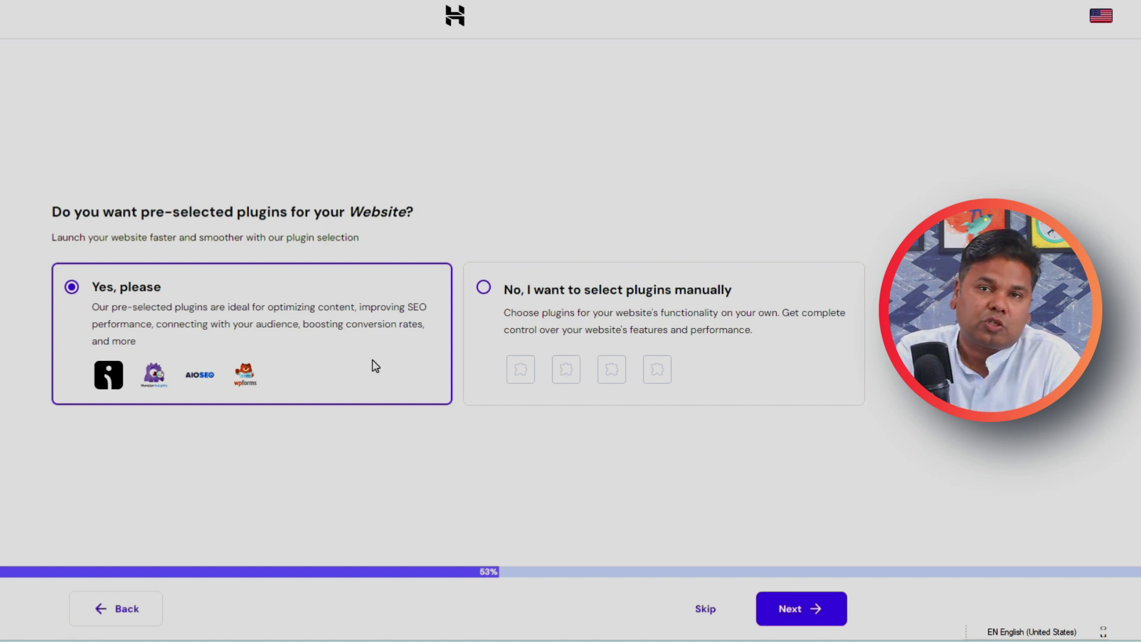
- Skip the pre-selected plugins, opting for manual selection, and use the owned domain pcskill.tech for the website
click(484, 288)
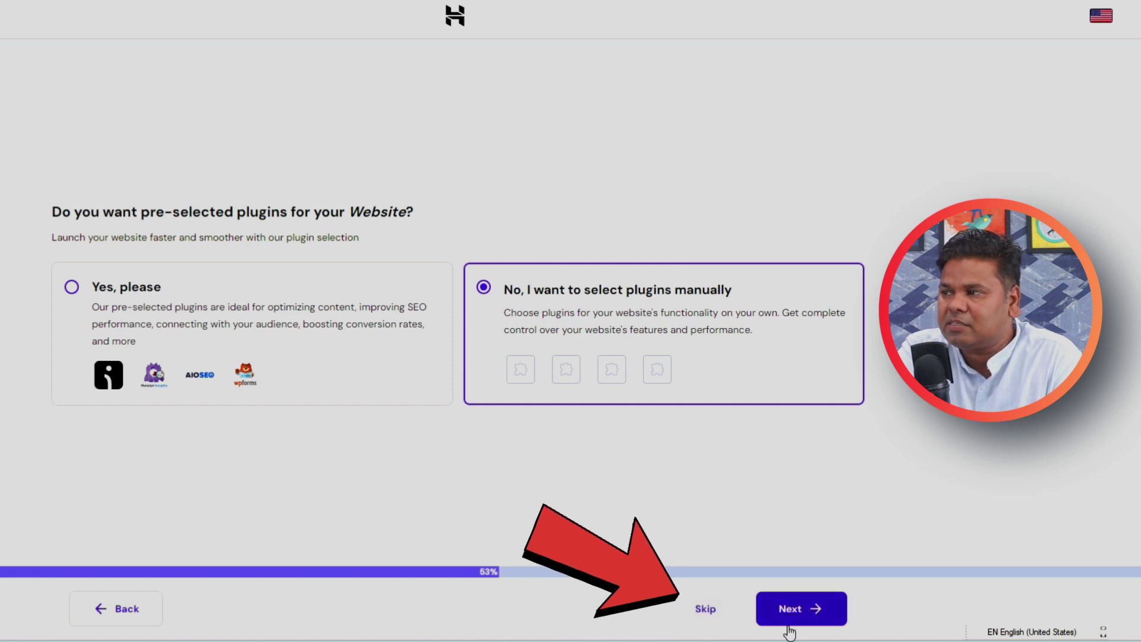
click(707, 612)
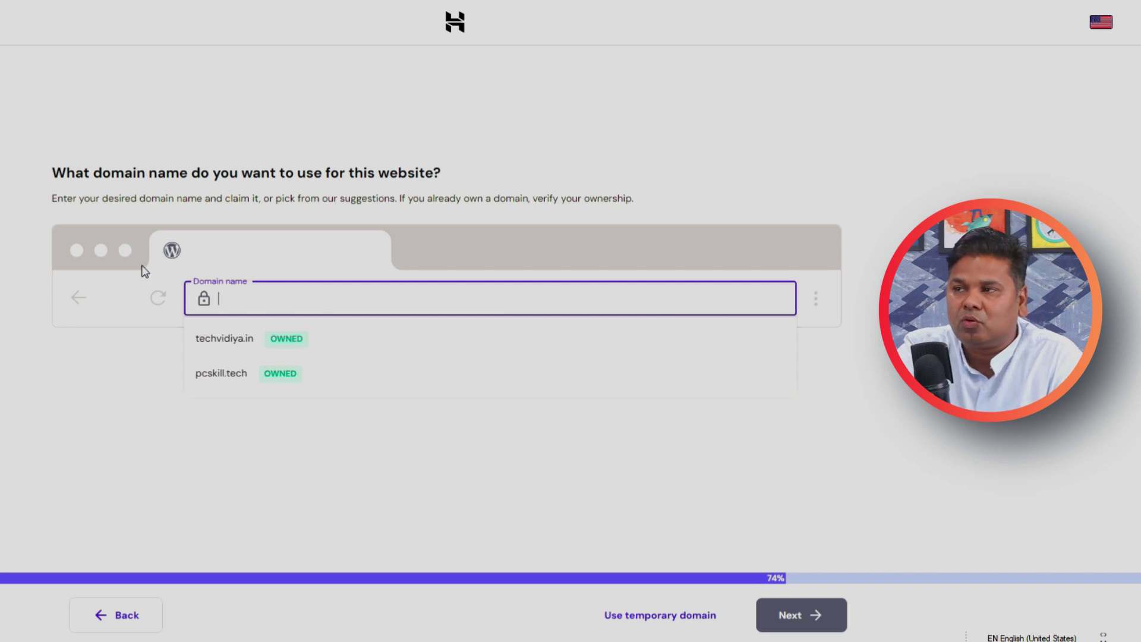
click(216, 386)
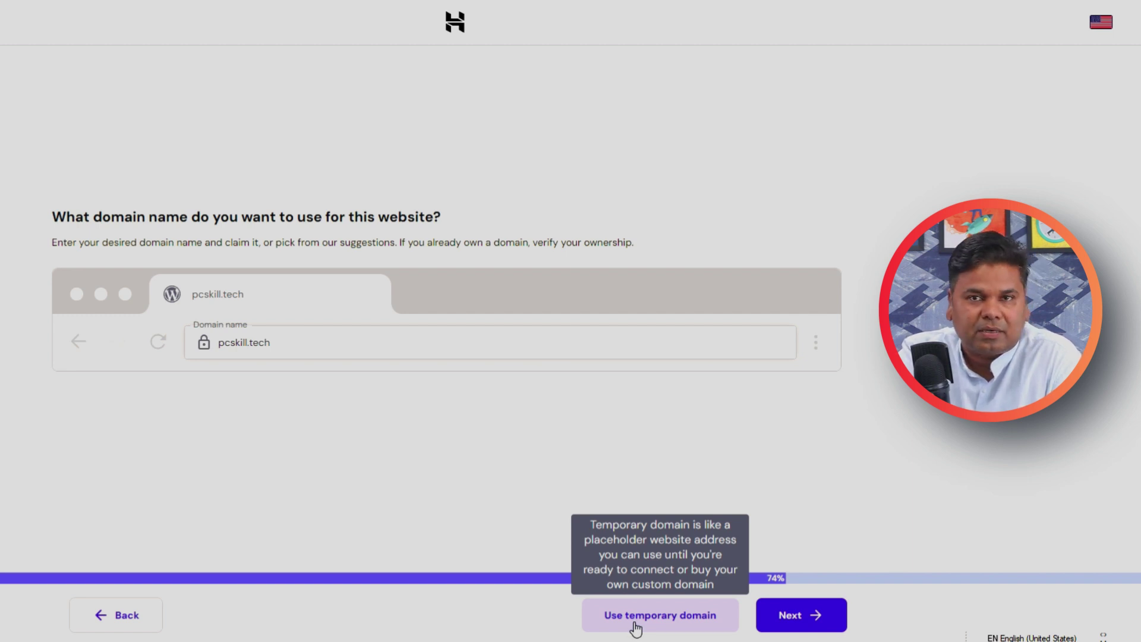
click(810, 625)
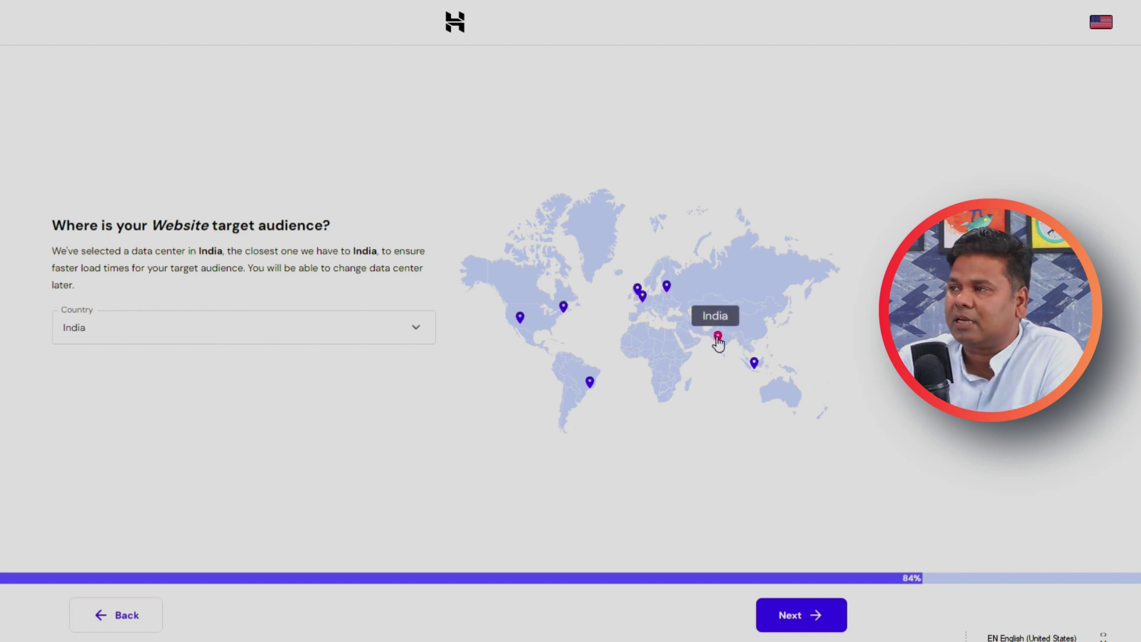
- Try Brazil and another data center location on the map, set the target audience to India, and continue the setup
click(591, 384)
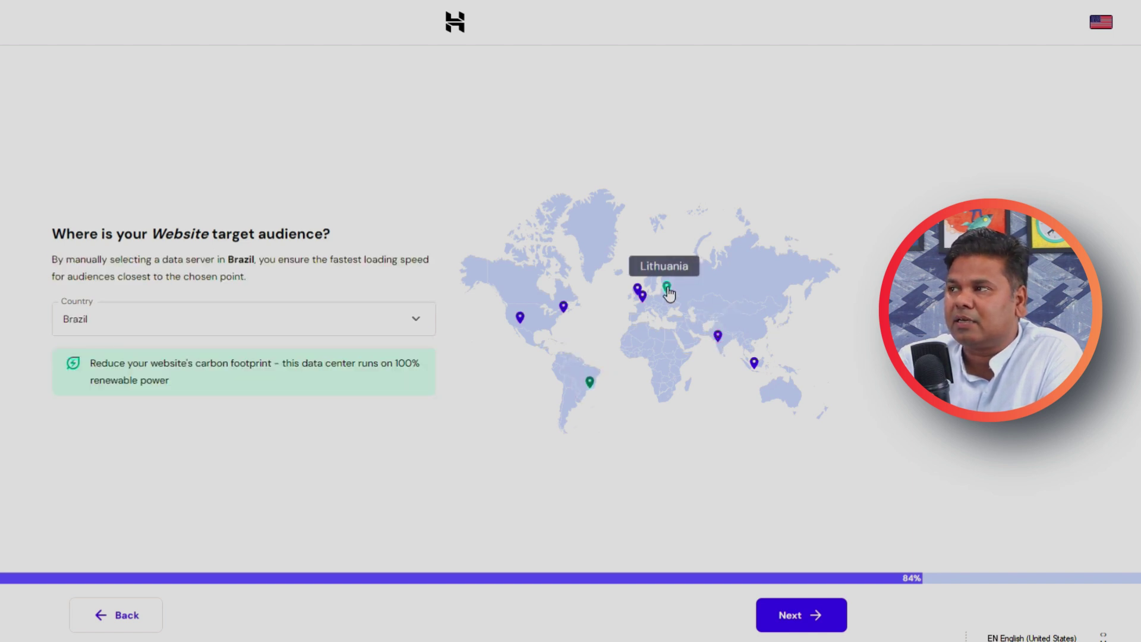
click(755, 364)
click(720, 339)
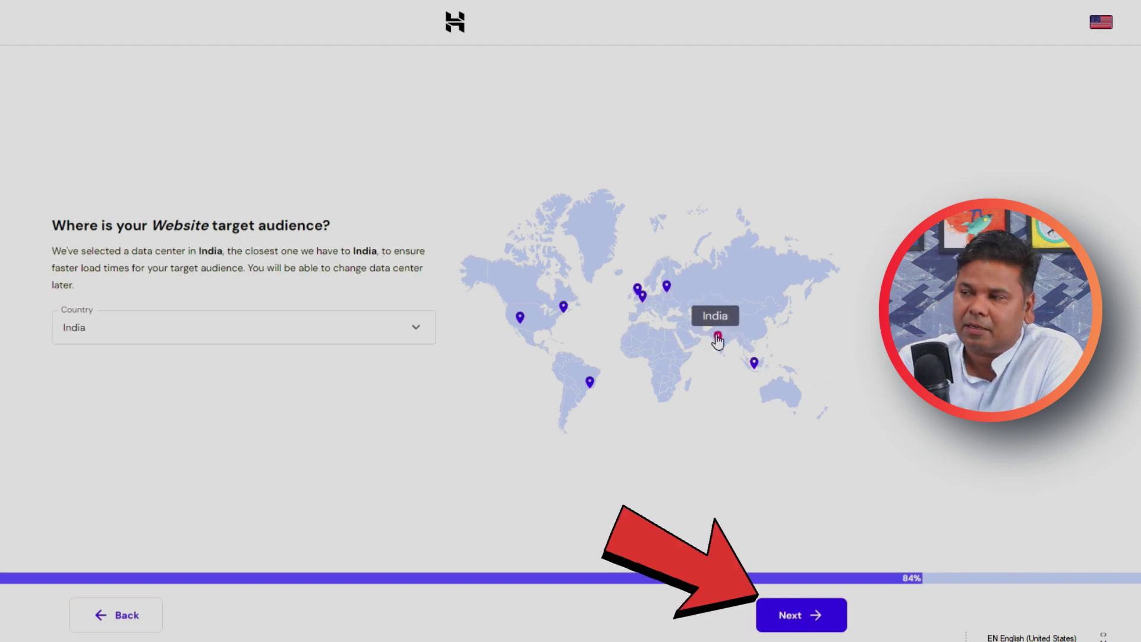
click(804, 614)
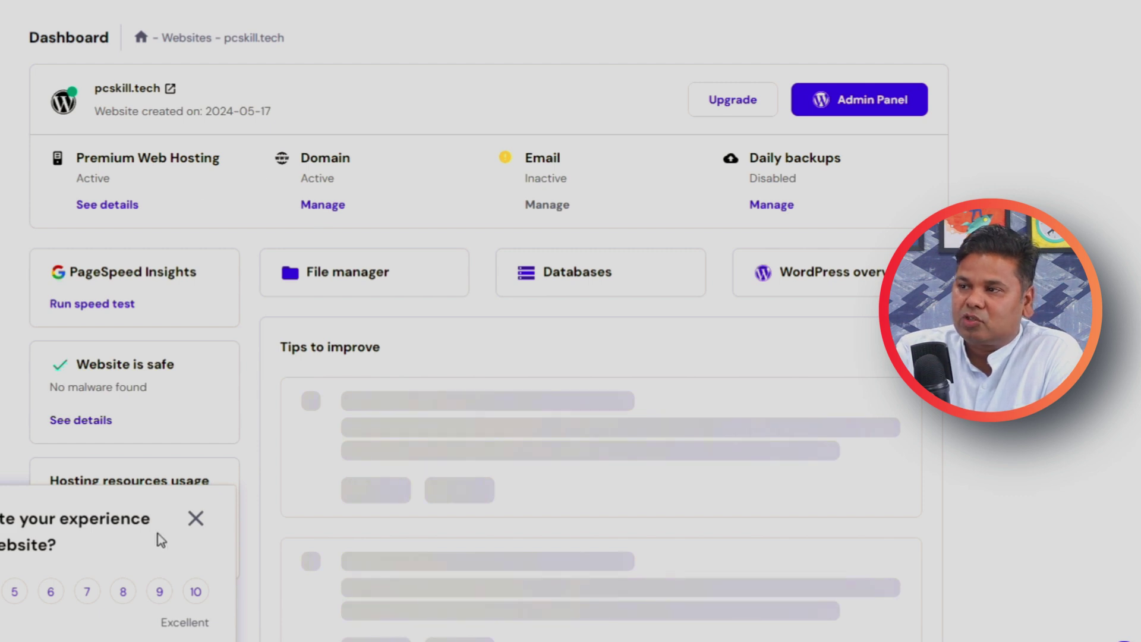
- Dismiss the feedback survey and check the SSL certificate status for pcskill.tech in the security settings
click(194, 519)
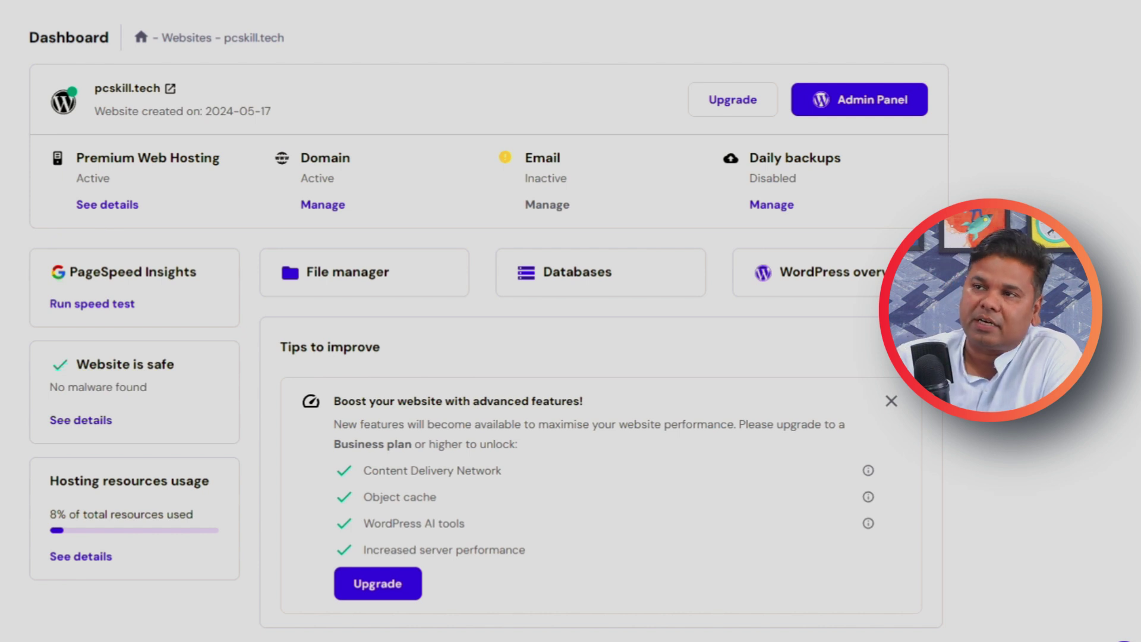
click(61, 361)
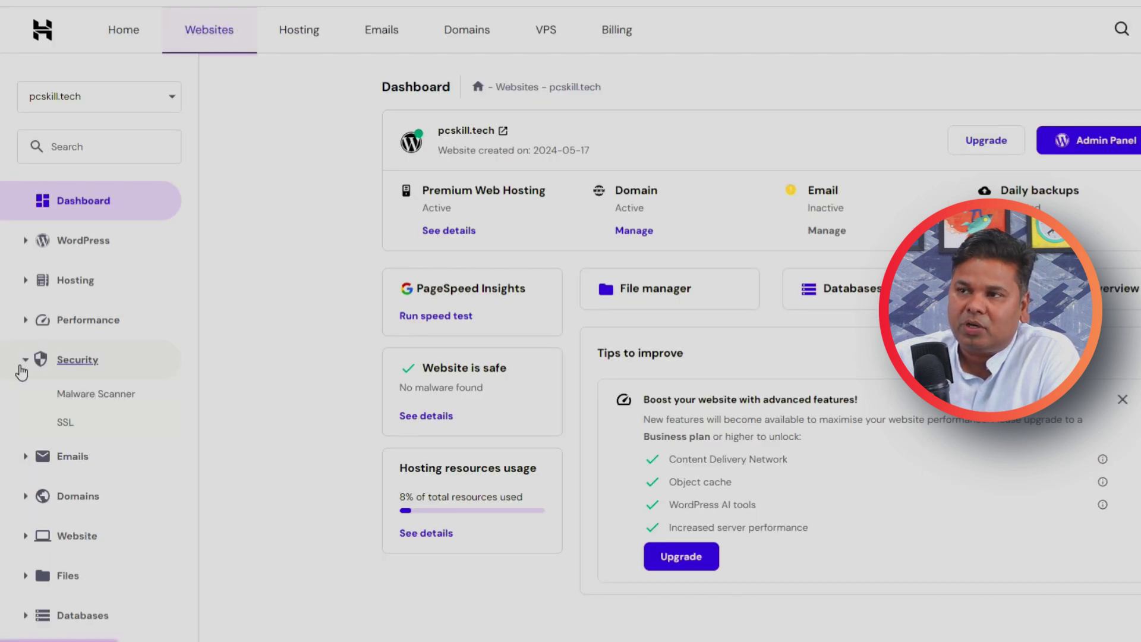
click(68, 424)
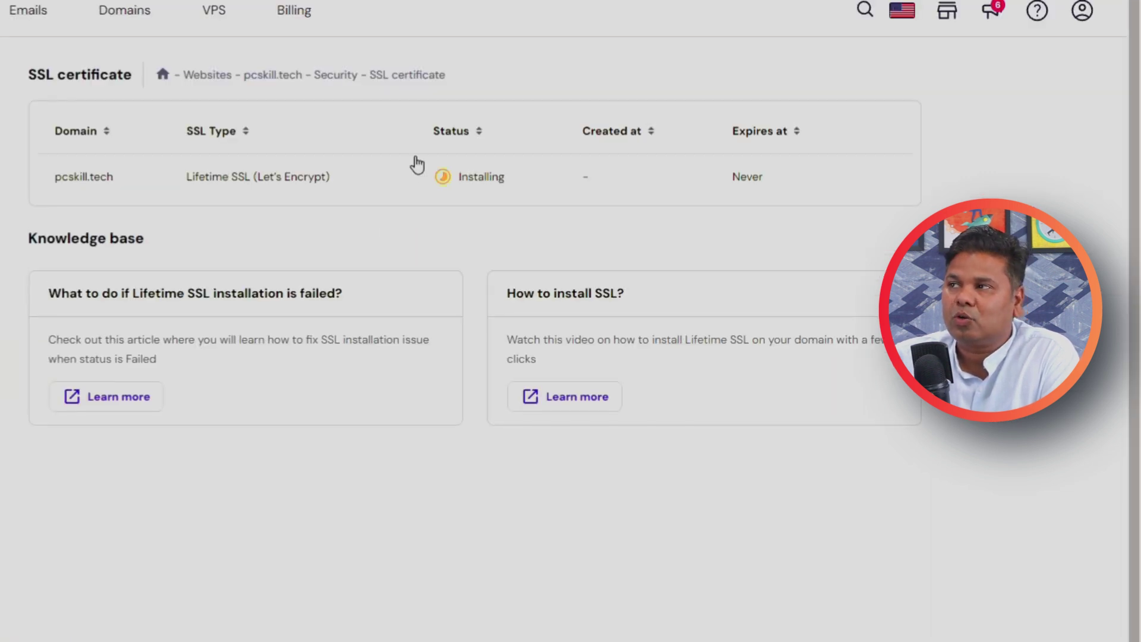
mouse_move(450, 183)
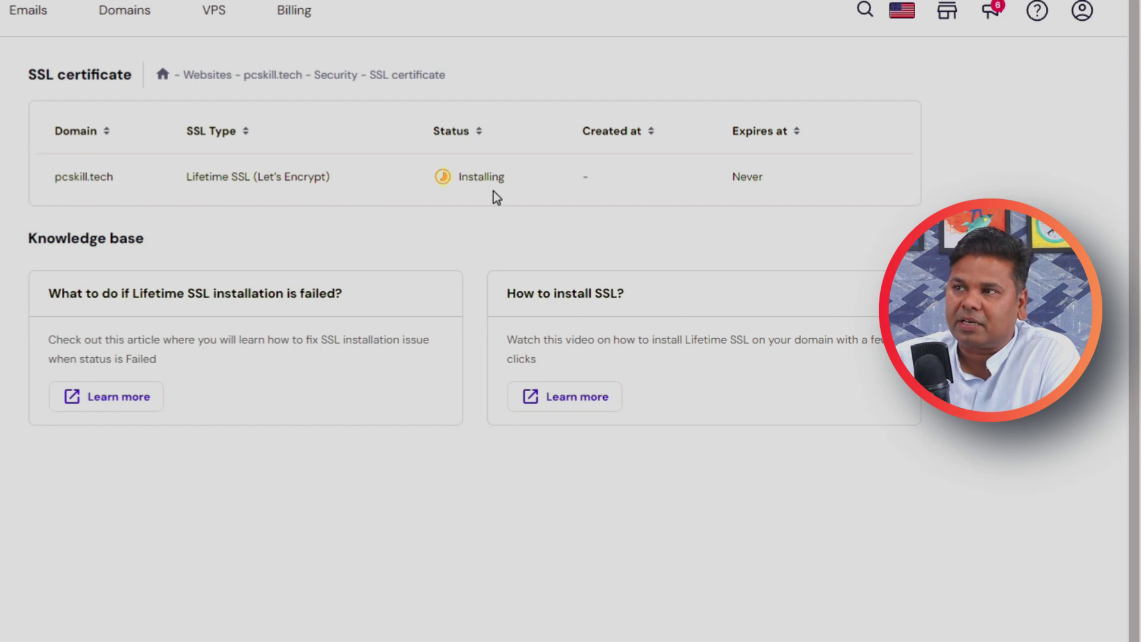
mouse_move(492, 188)
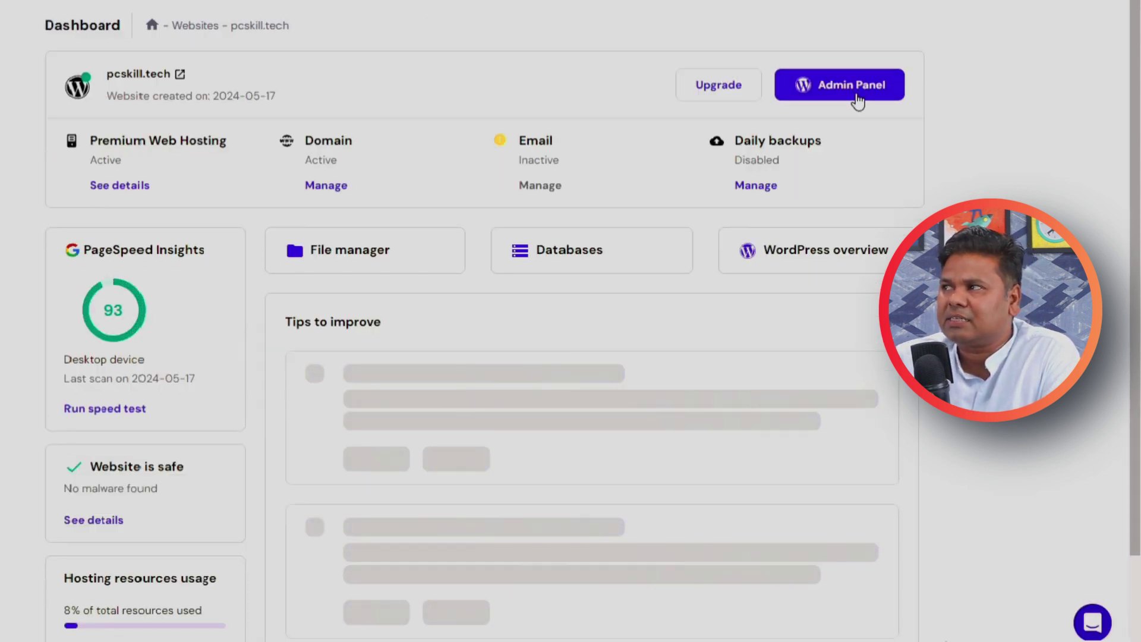
- Open the WordPress admin panel for pcskill.tech and recheck its SSL certificate status in the hosting dashboard
click(854, 92)
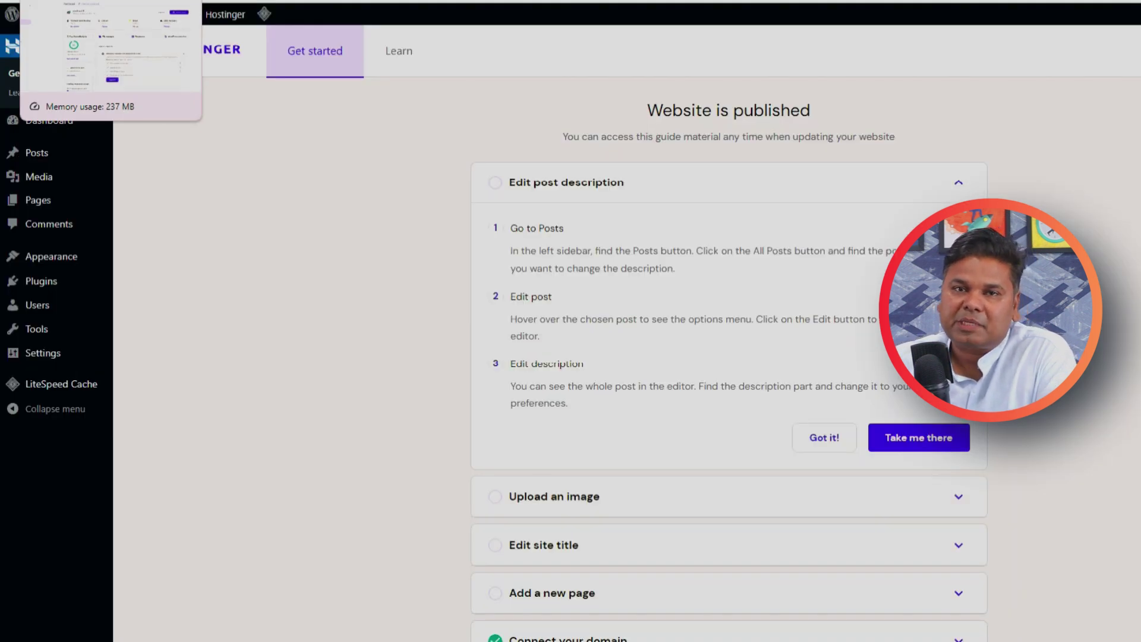
click(89, 1)
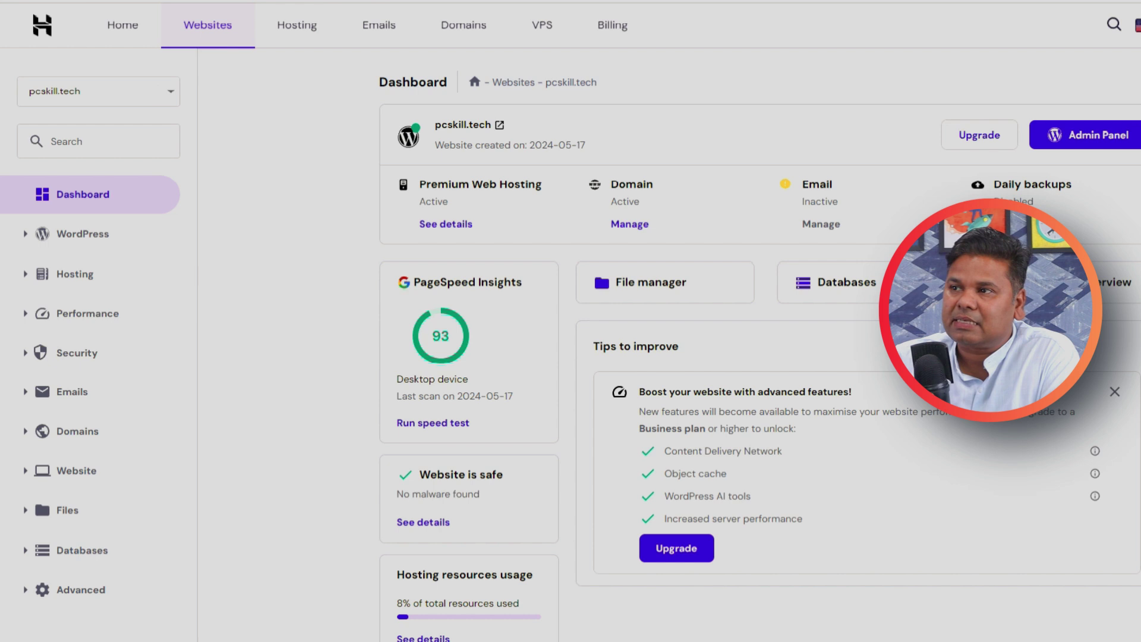
click(123, 354)
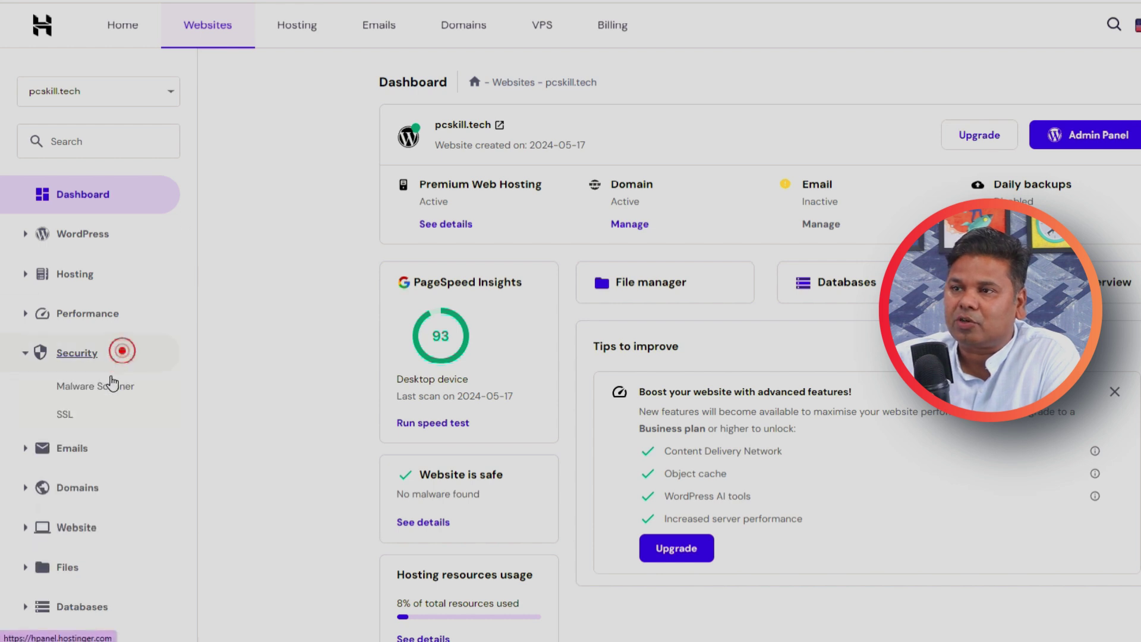
click(84, 414)
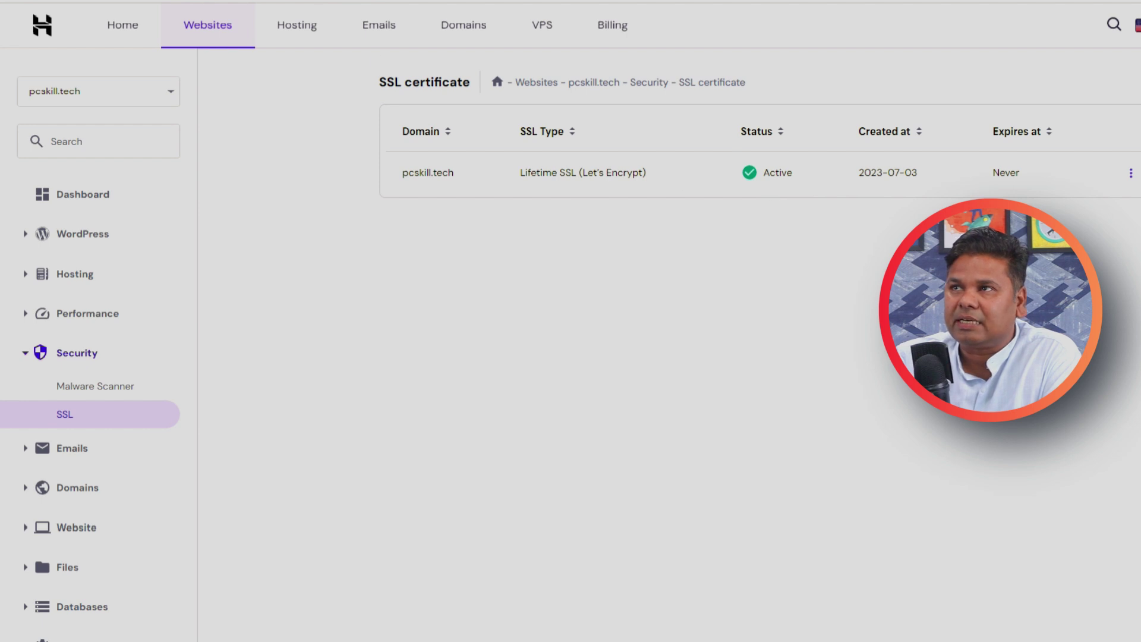
- Return to the WordPress admin, then install and activate the Astra theme from the theme library
click(250, 2)
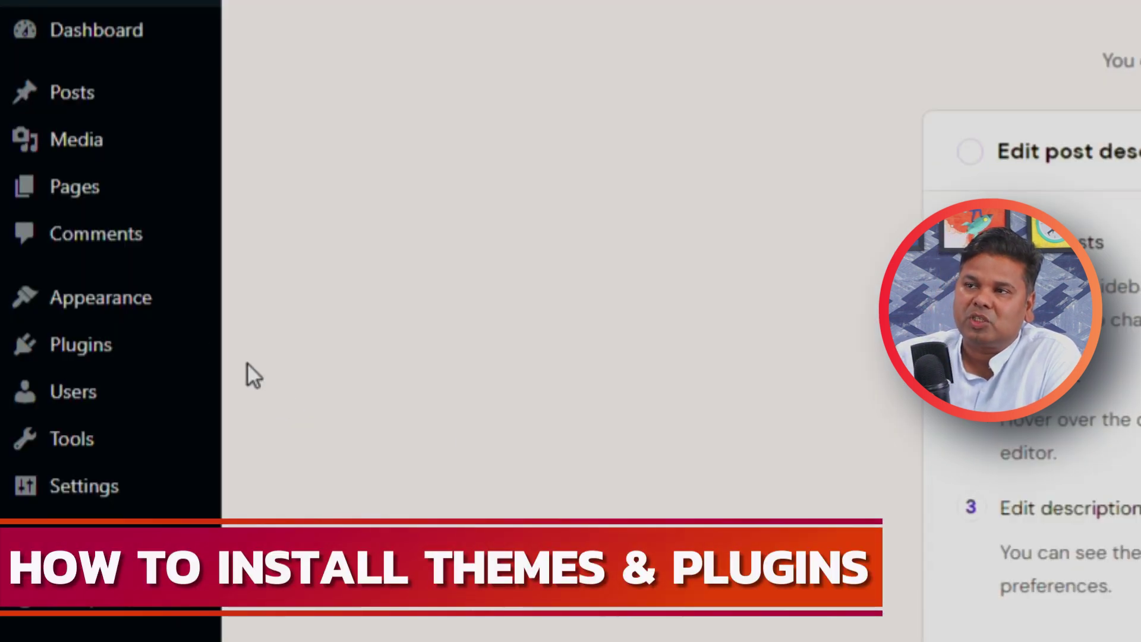
mouse_move(145, 315)
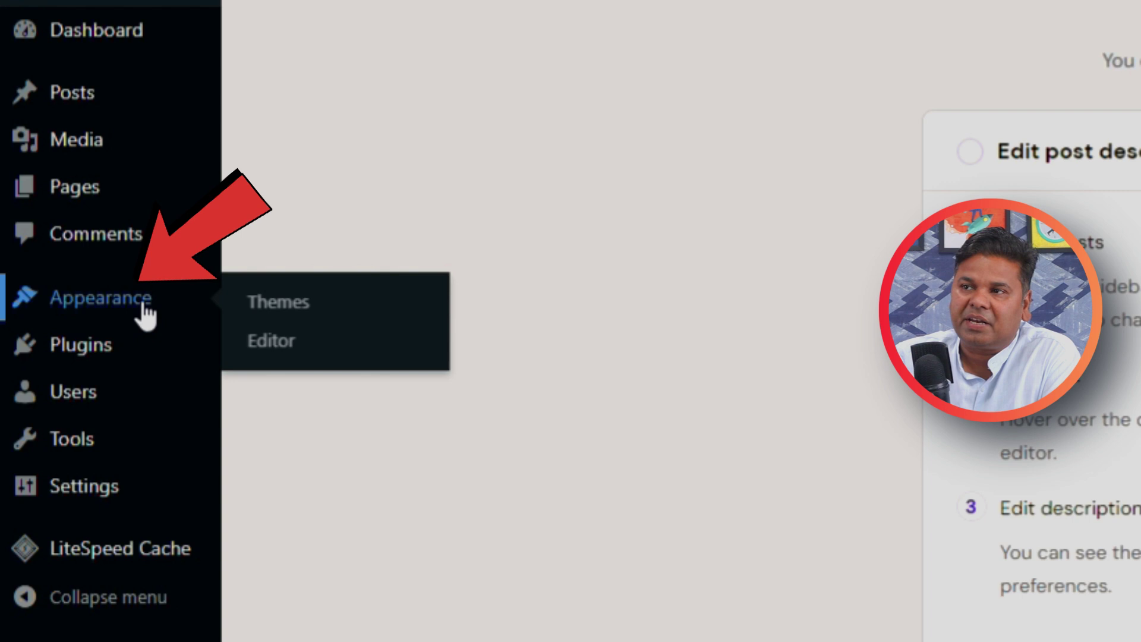
click(283, 314)
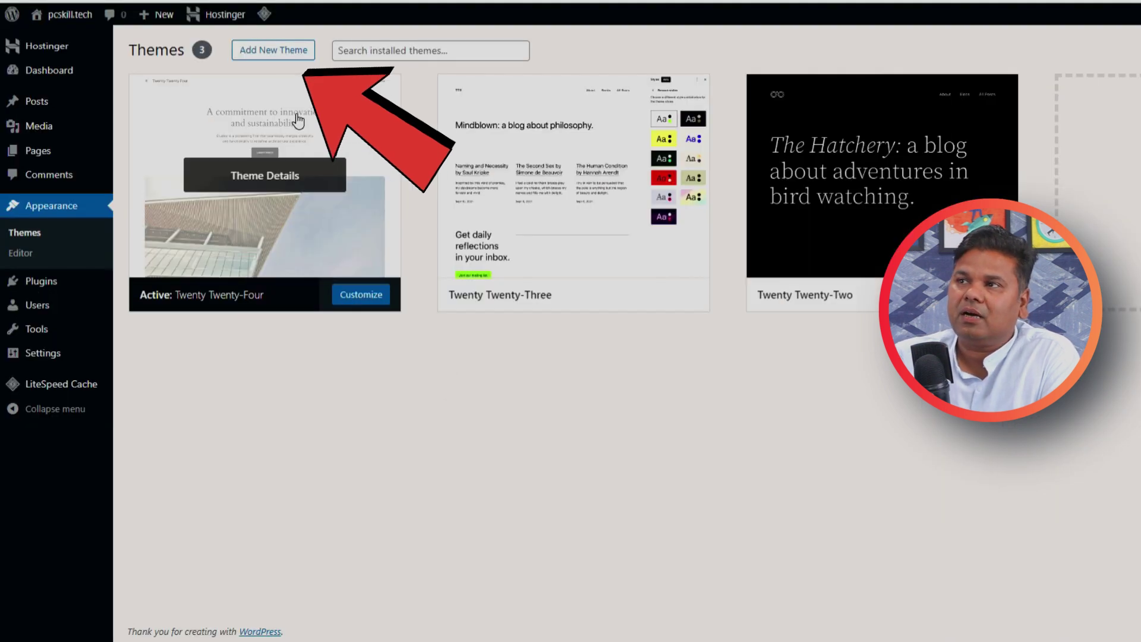
click(277, 53)
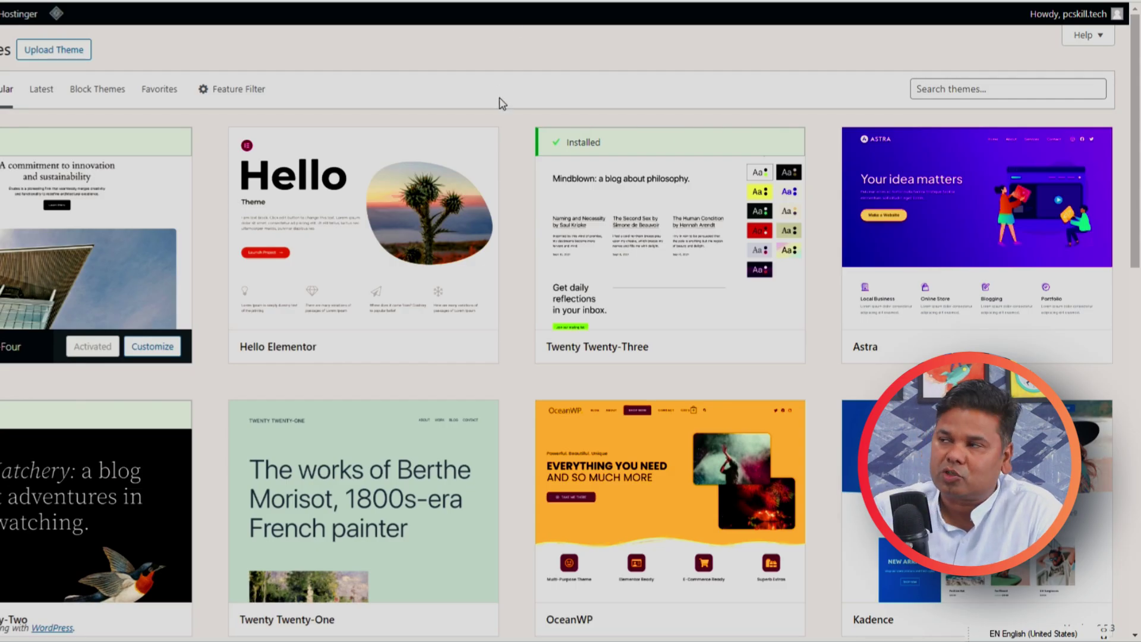
mouse_move(986, 300)
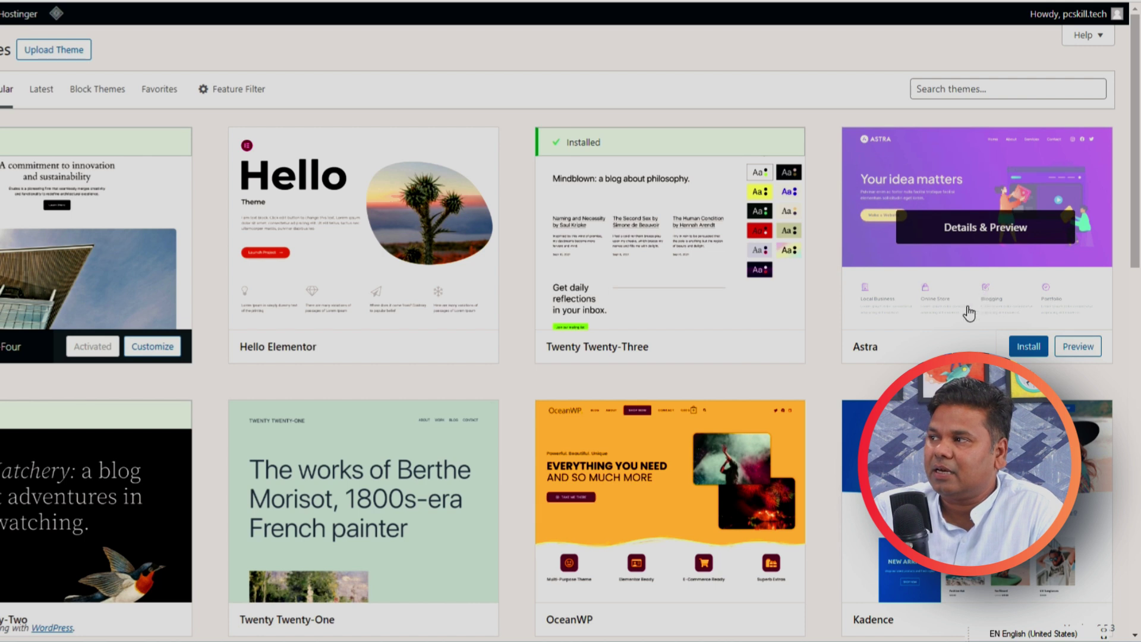
click(1031, 352)
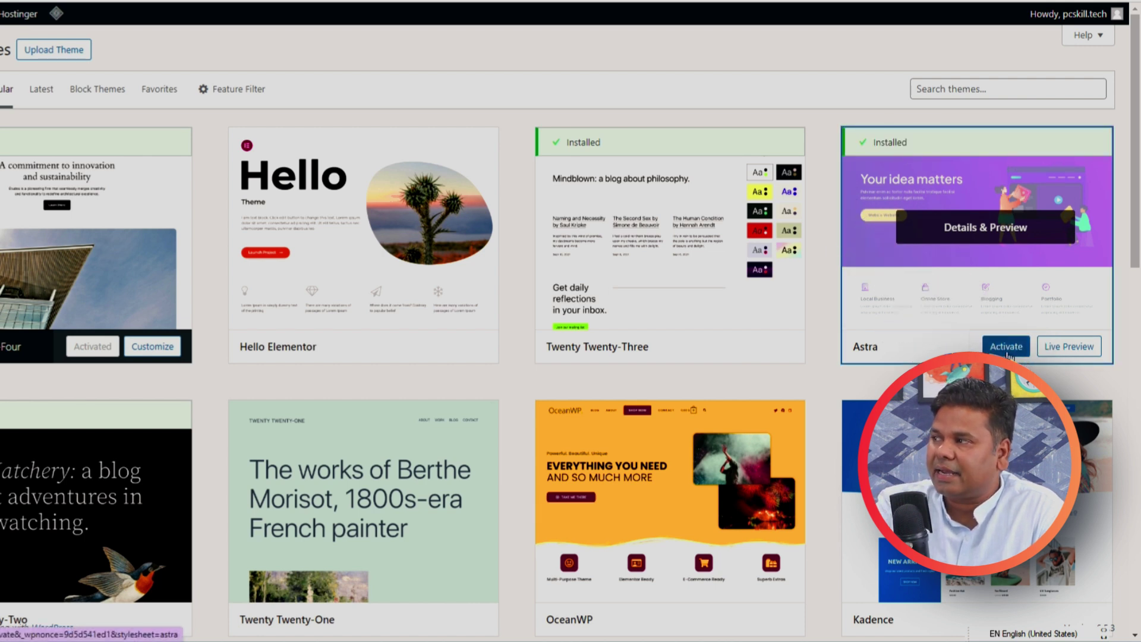
click(1007, 354)
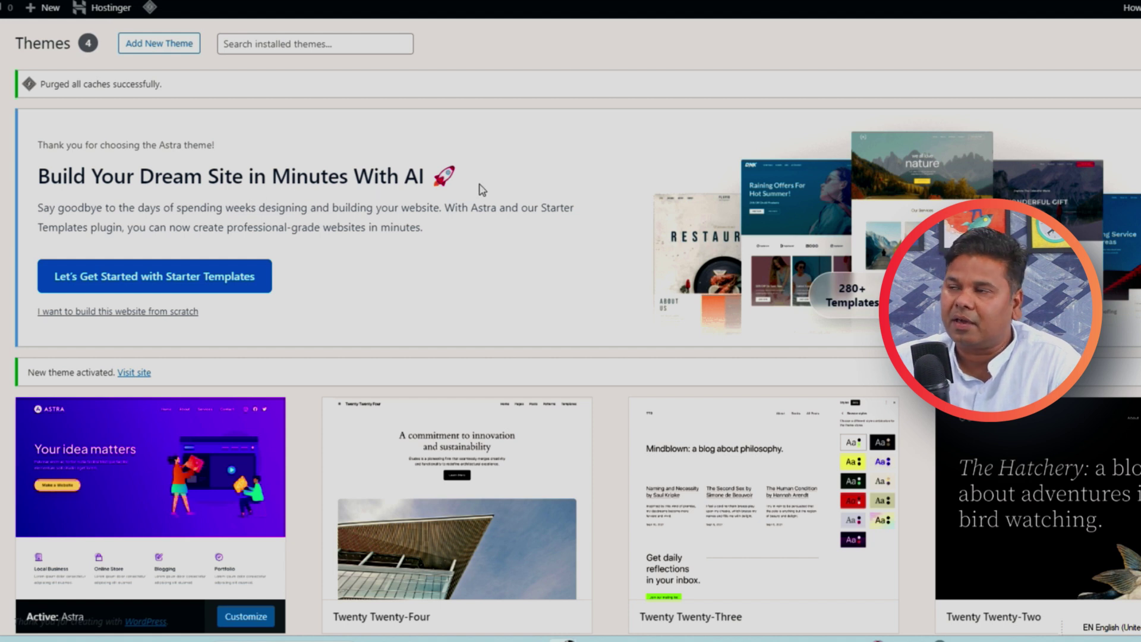
- Launch the Starter Templates setup offered by the Astra theme and exit to the WordPress dashboard
mouse_move(169, 458)
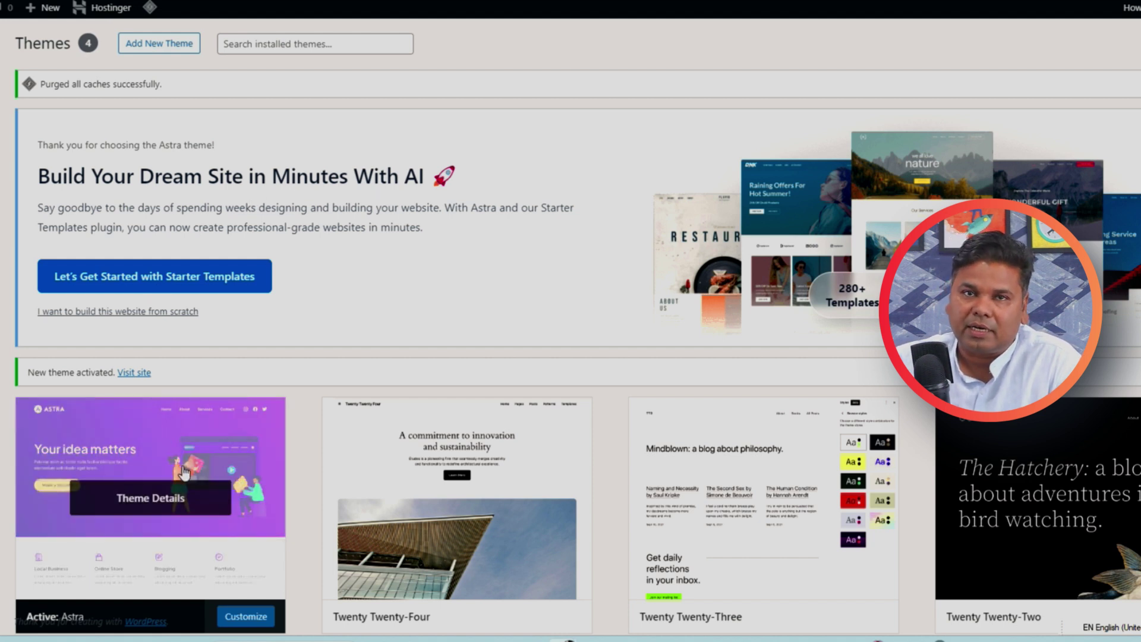
right_click(2, 36)
click(12, 46)
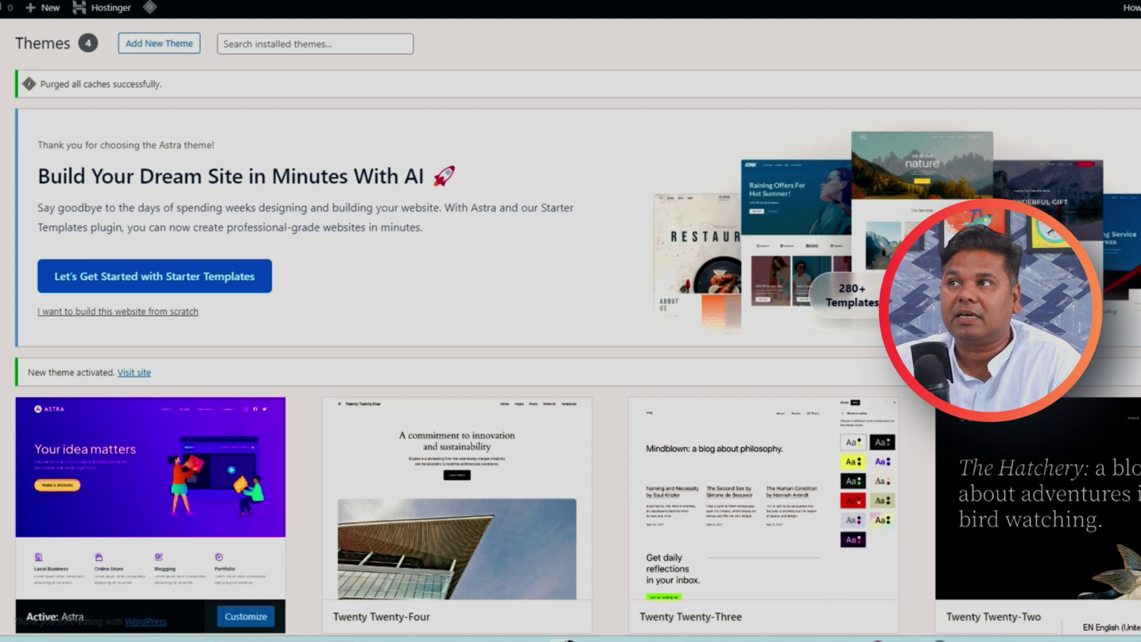
click(121, 289)
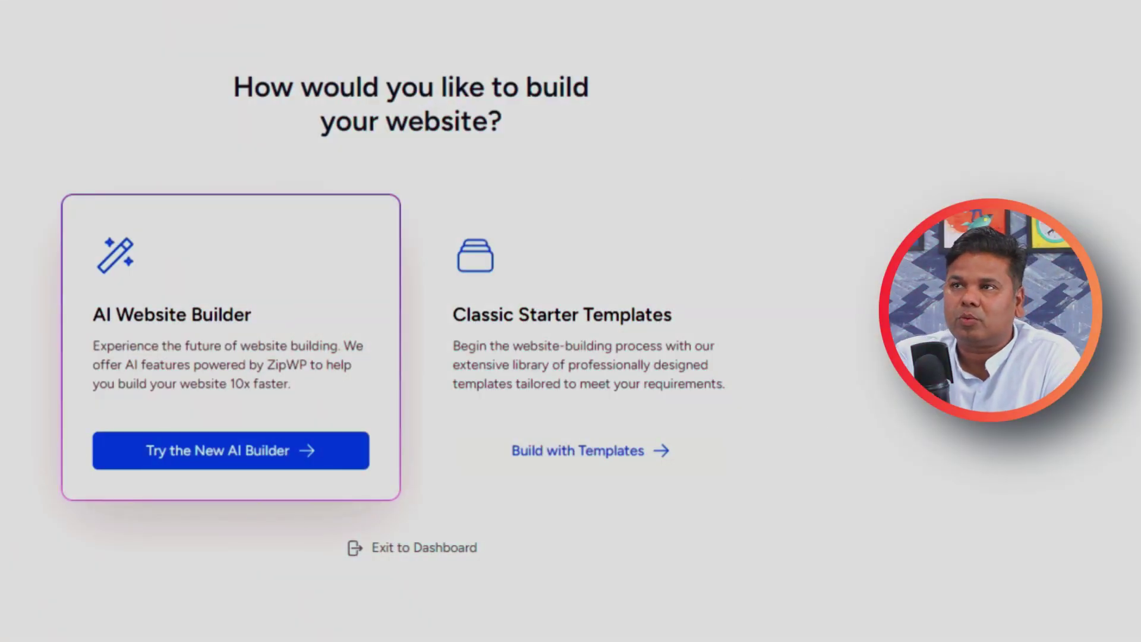
click(397, 545)
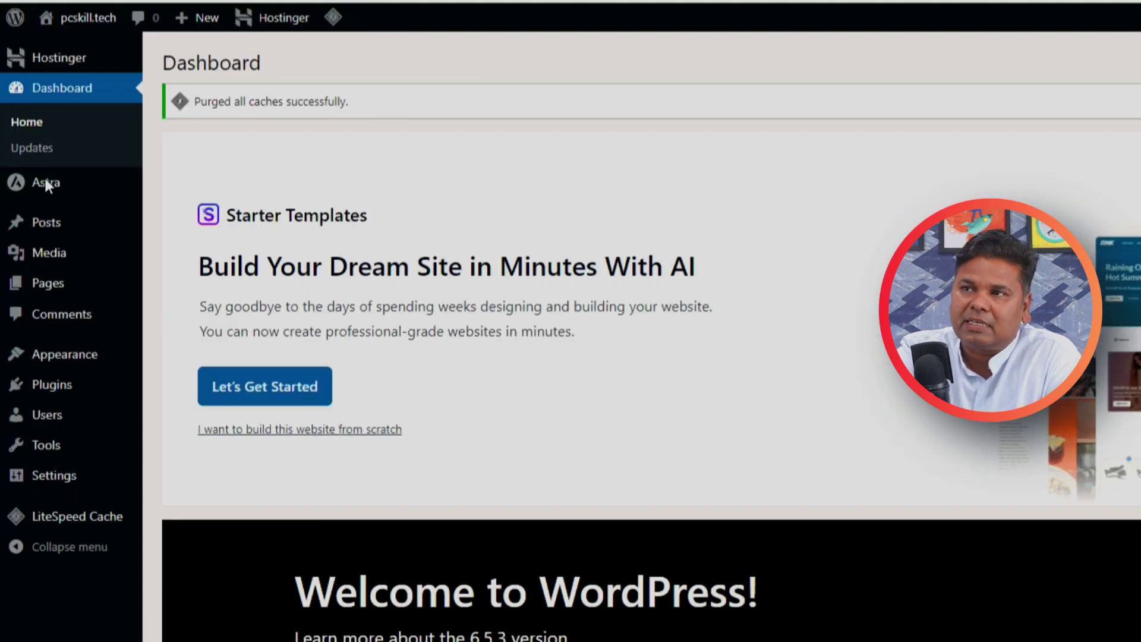
- Open Starter Templates from the Astra theme's own dashboard
mouse_move(46, 186)
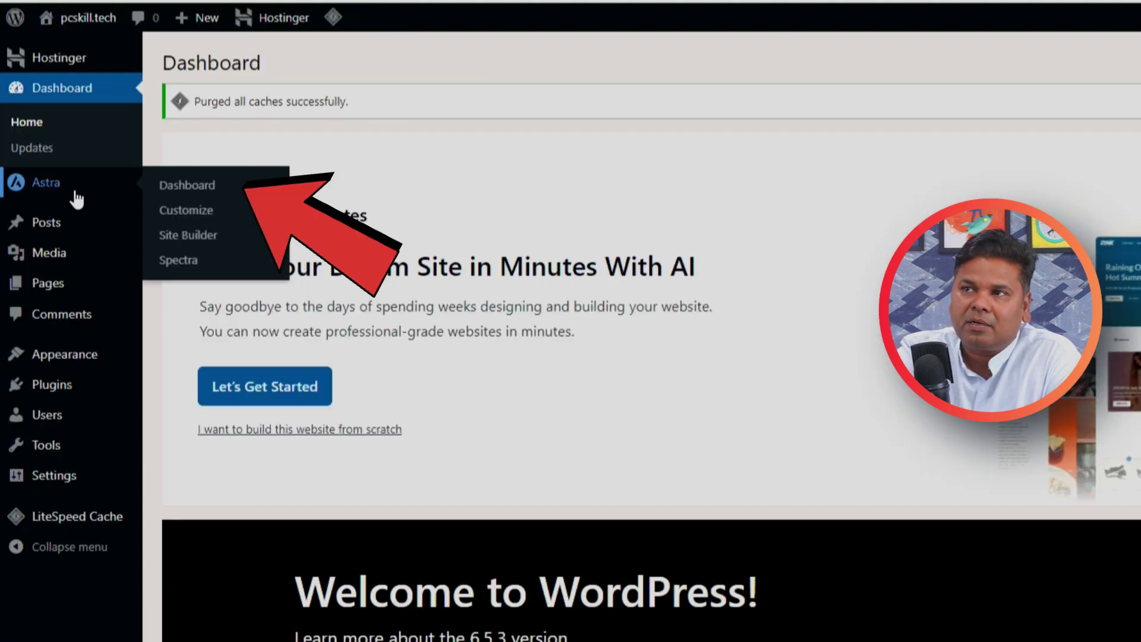
click(205, 186)
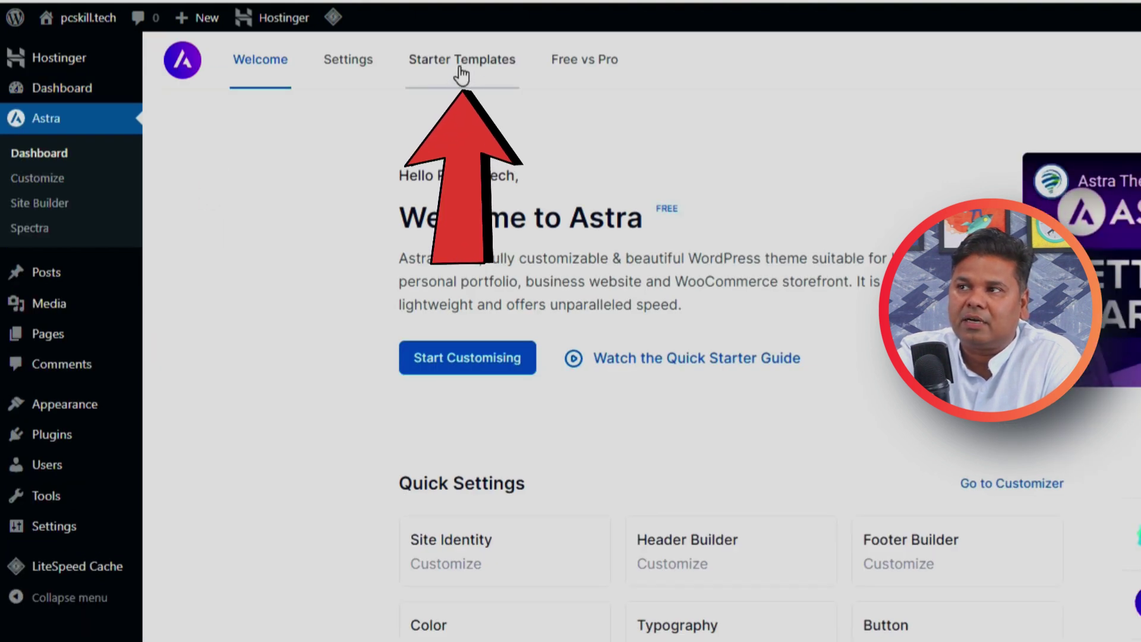
click(459, 65)
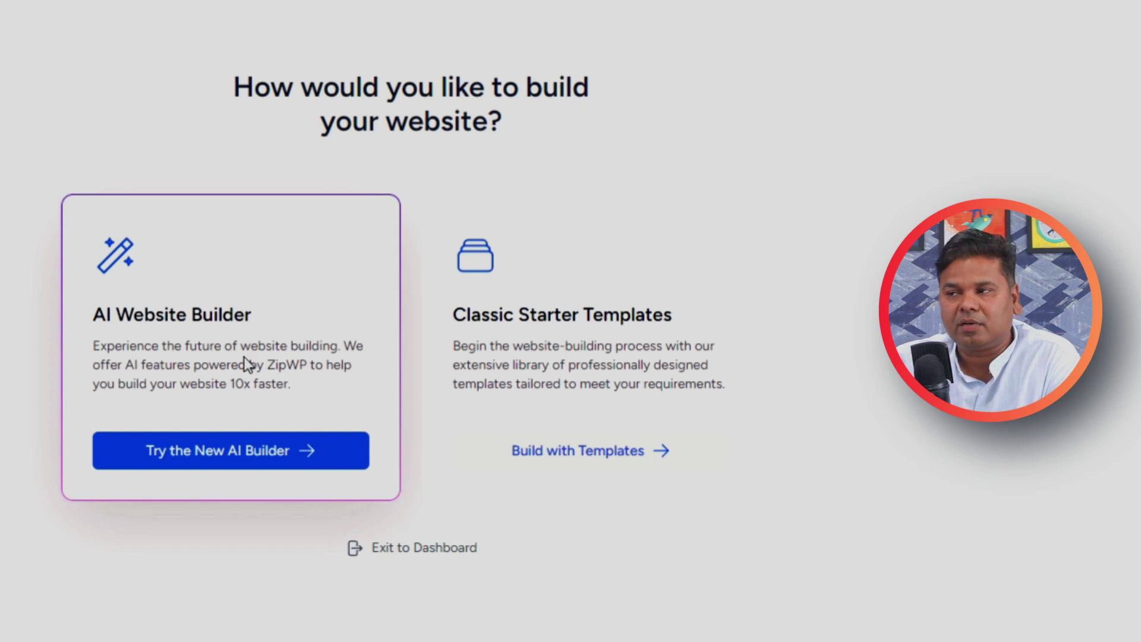
- Choose the AI Website Builder as the building method and connect the ZipWP account to the website
click(218, 462)
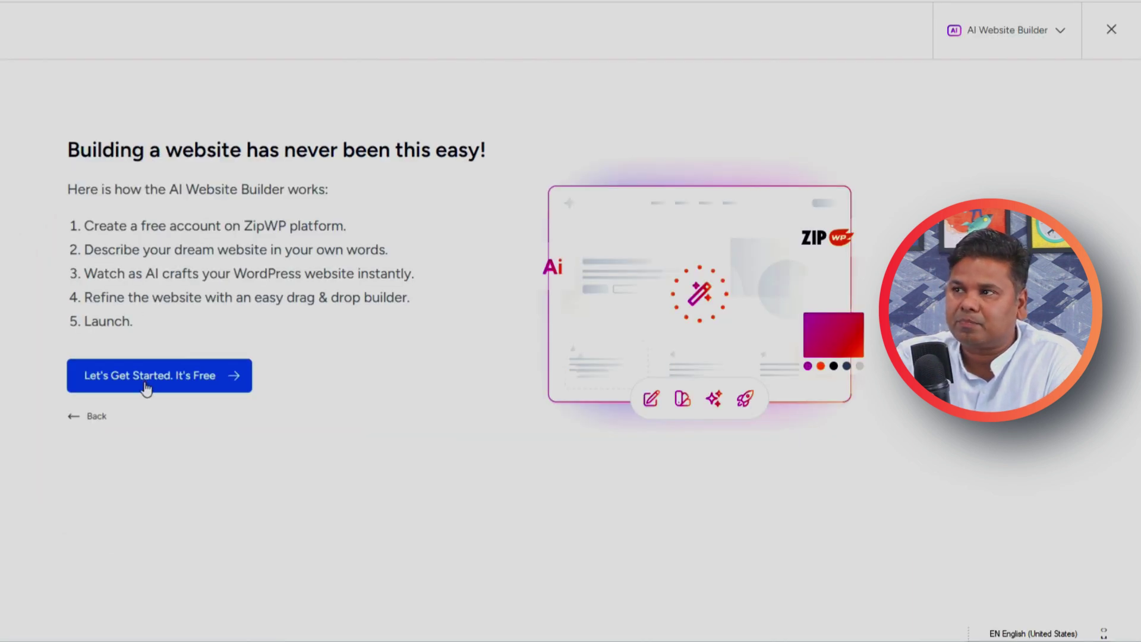
click(146, 376)
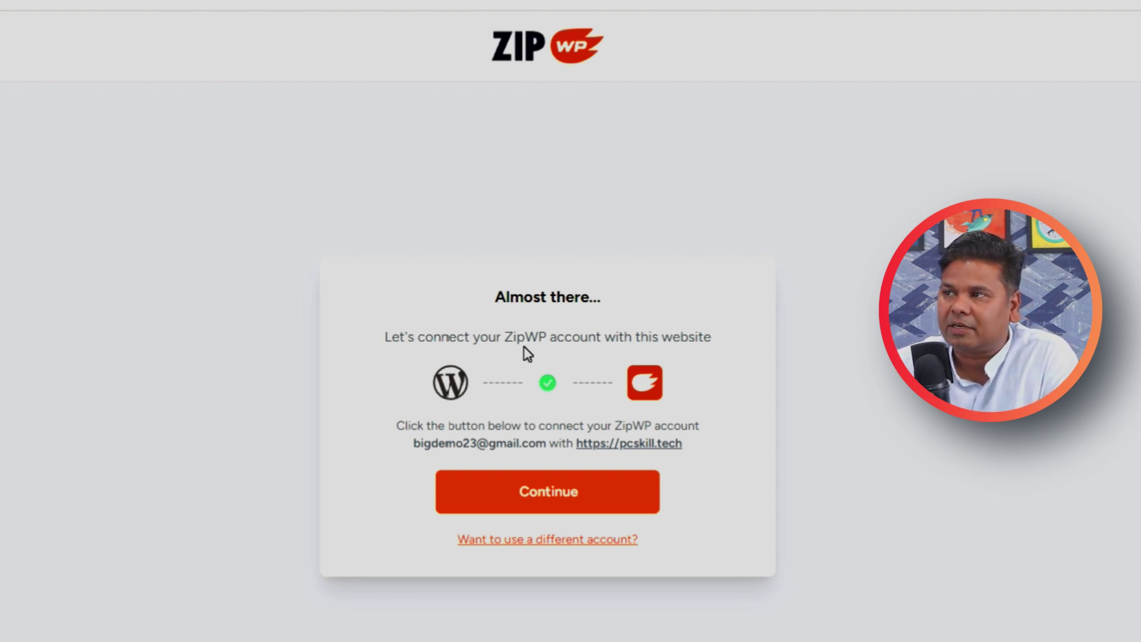
click(557, 505)
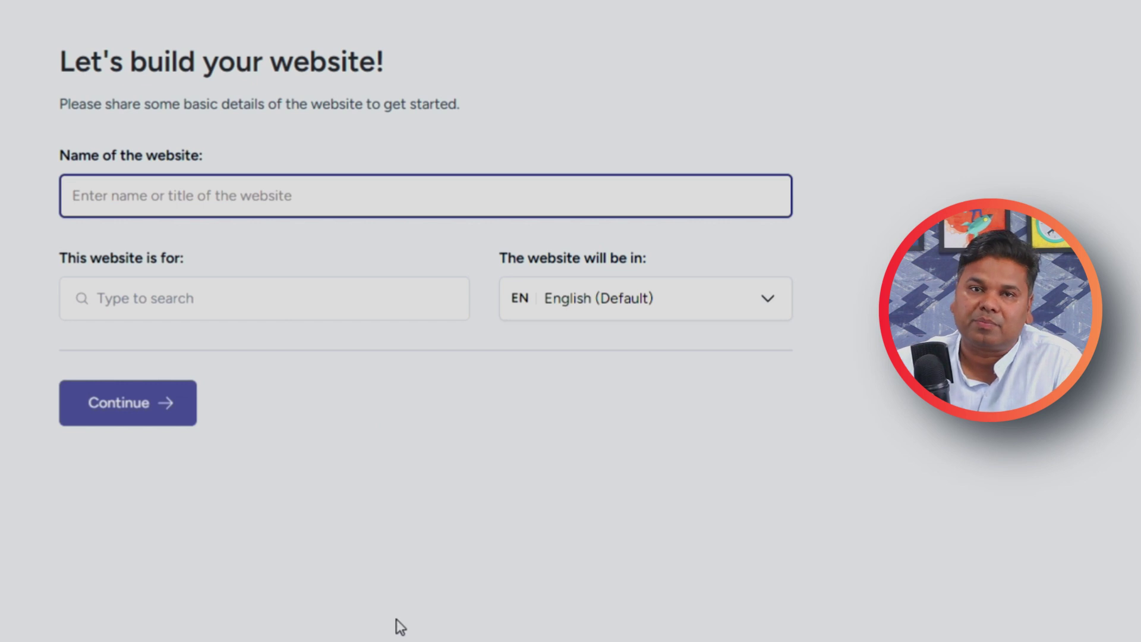
- Name the website Yoga India, set its category to yoga with English as the language, and continue
text(y)
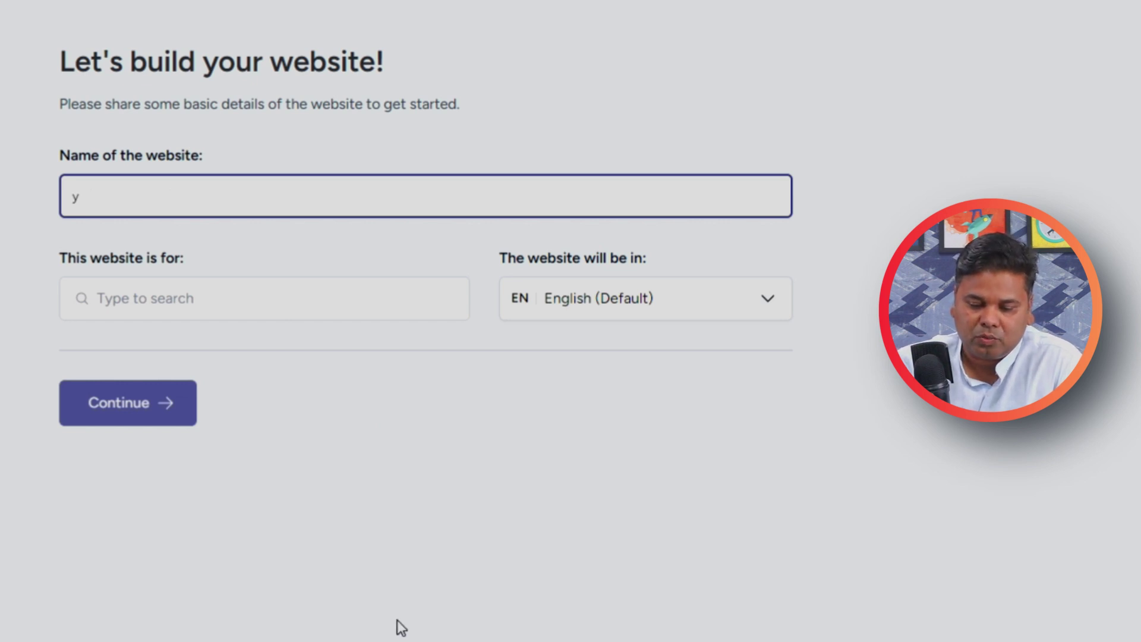
text(e)
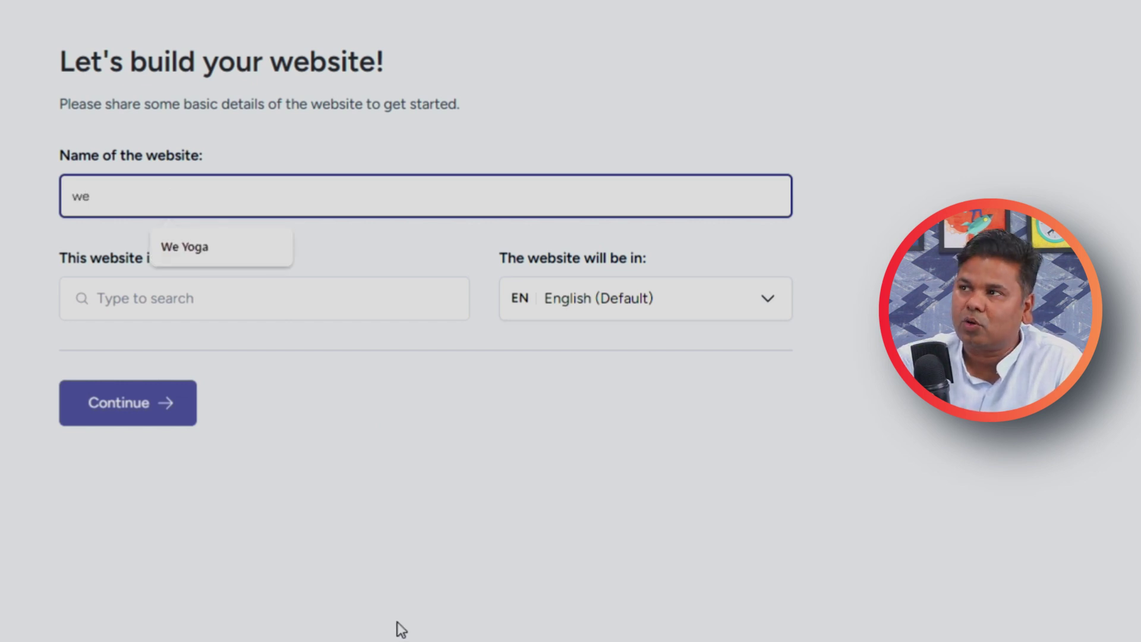
key(BackSpace)
key(BackSpace)
text(Yoha India)
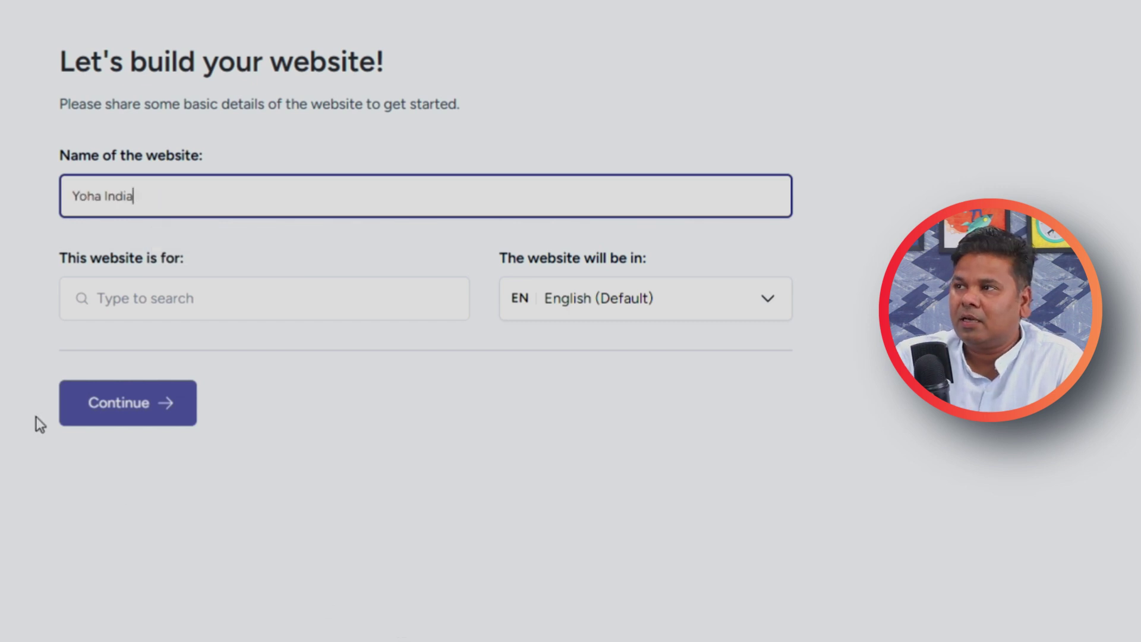
click(158, 300)
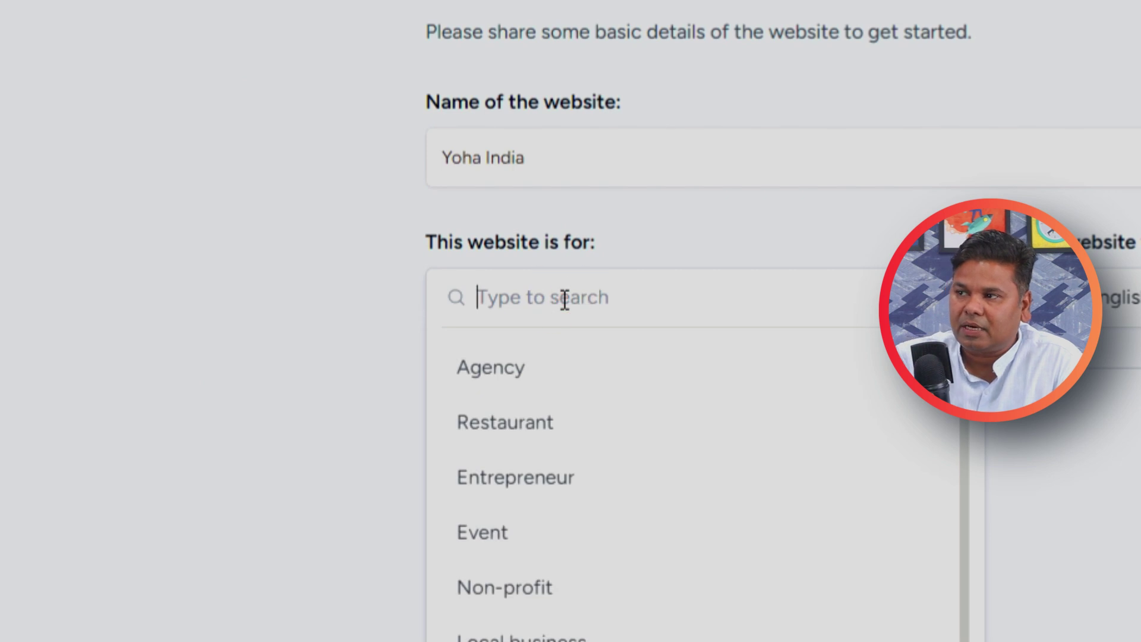
text(yoga)
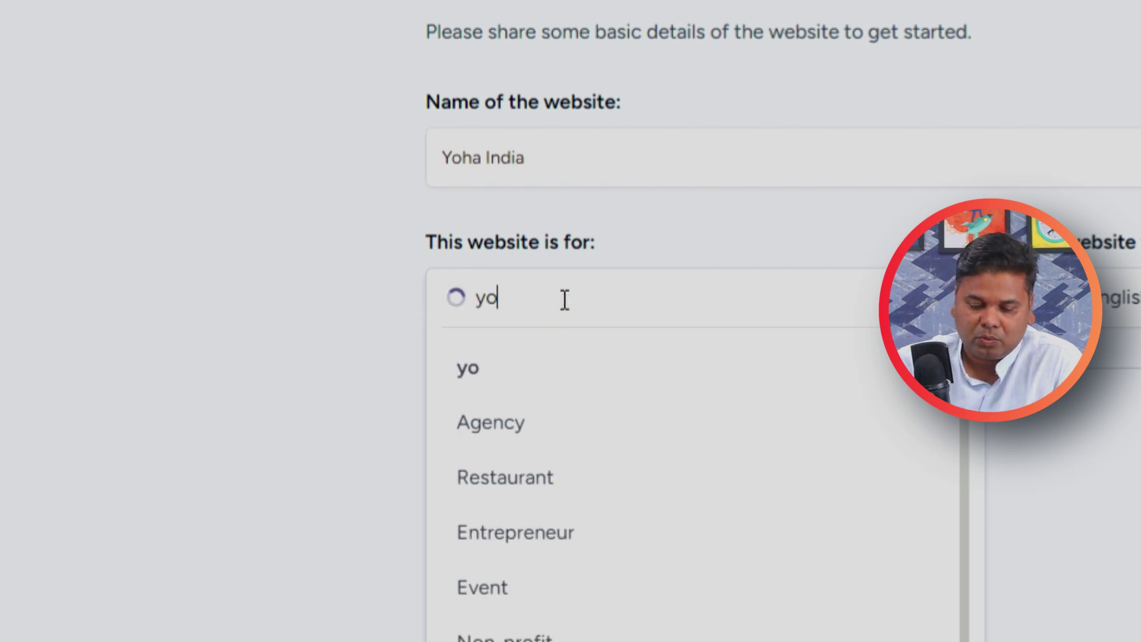
key(Return)
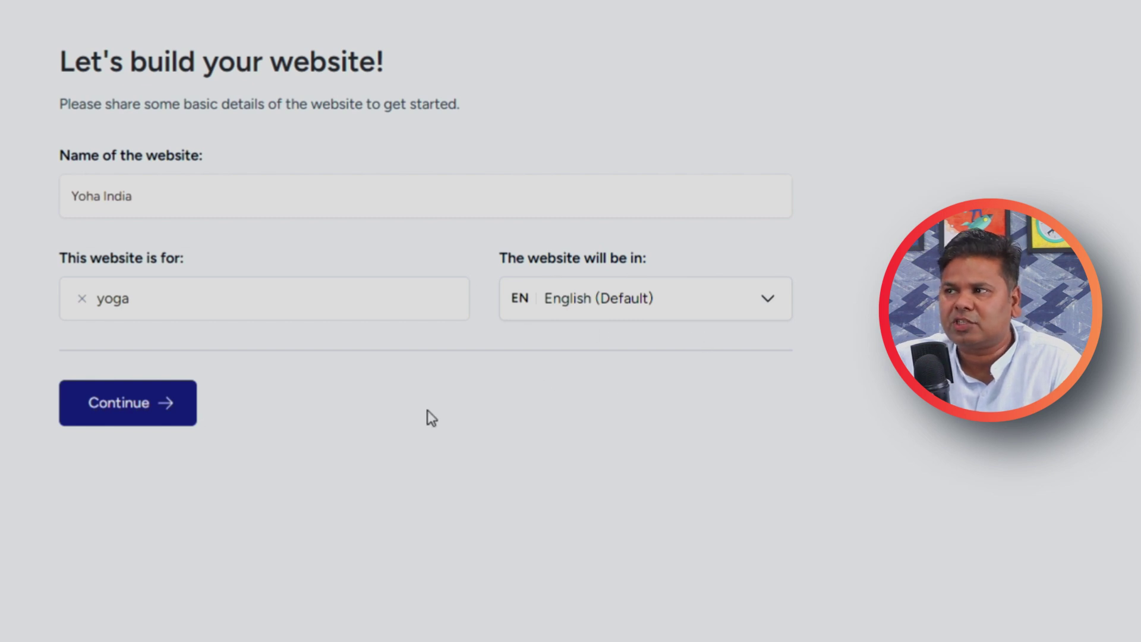
click(148, 424)
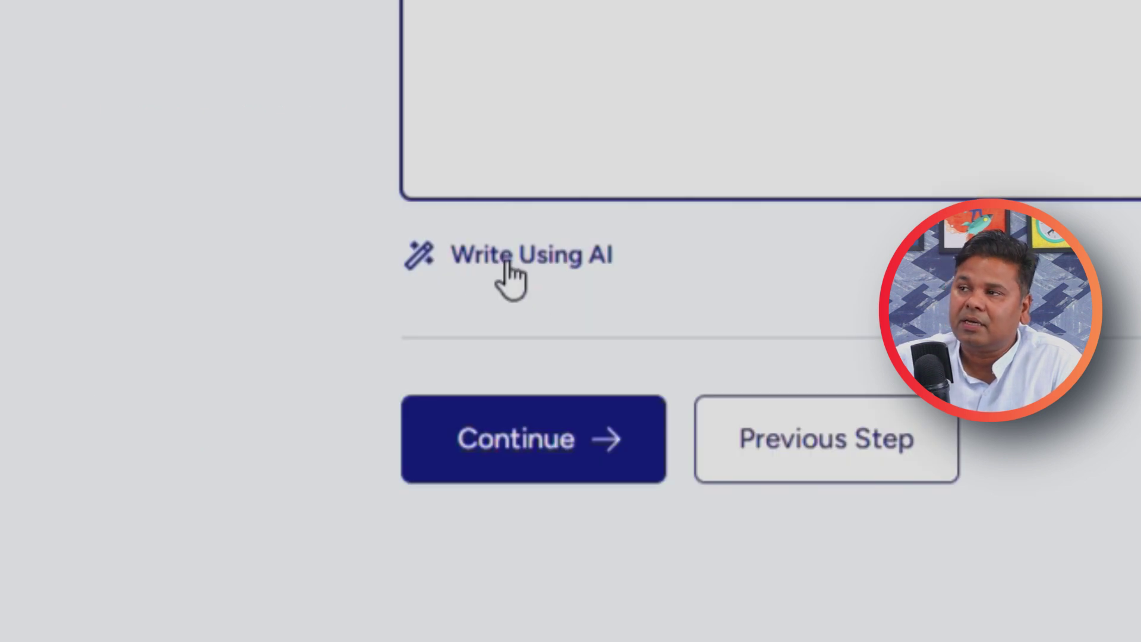
- Generate the website description with AI, accept it, and skip the contact and social media details
click(505, 261)
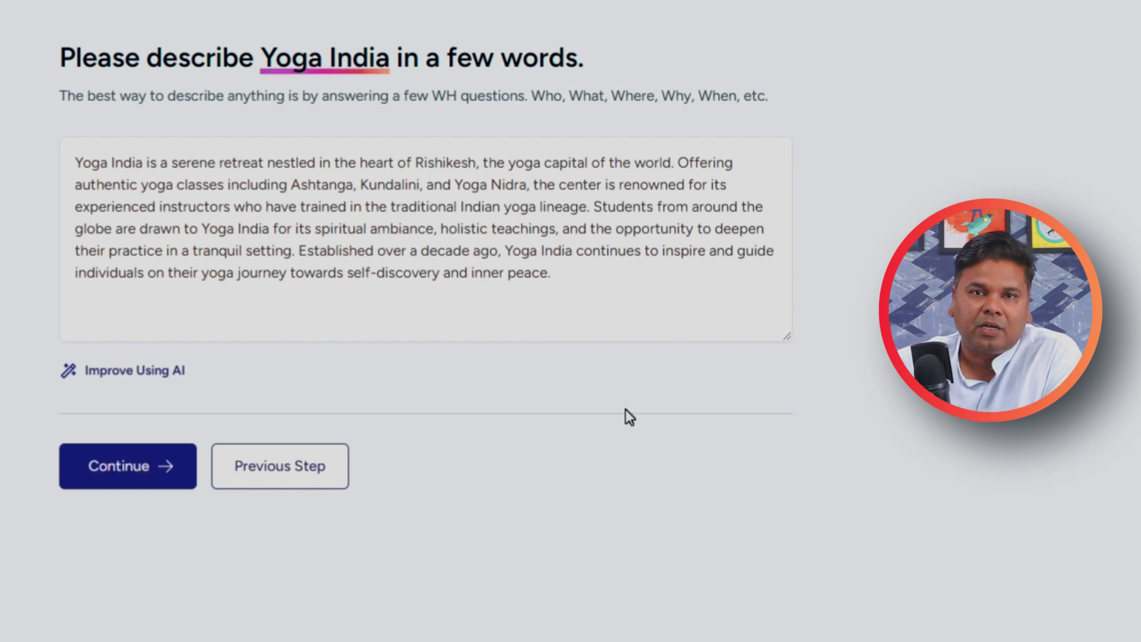
click(129, 475)
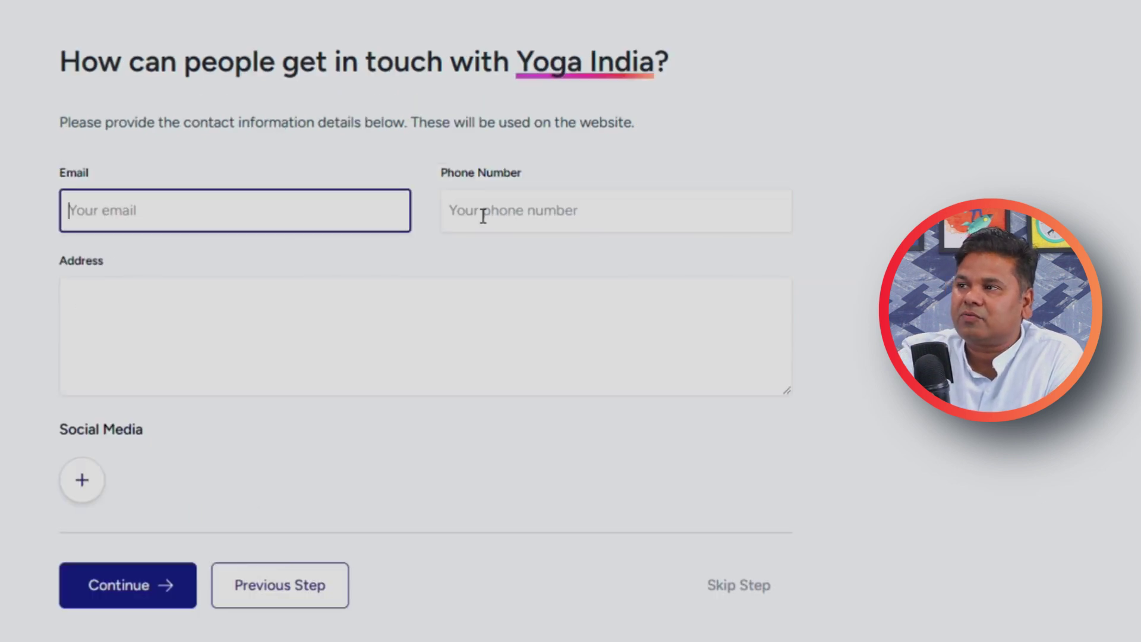
click(87, 490)
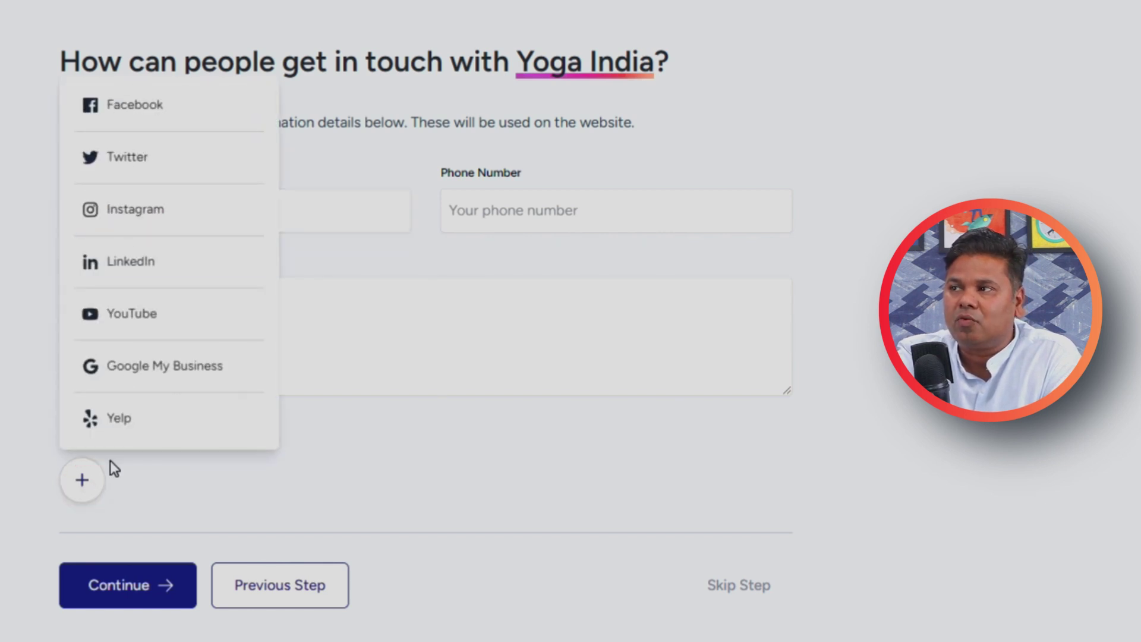
click(217, 486)
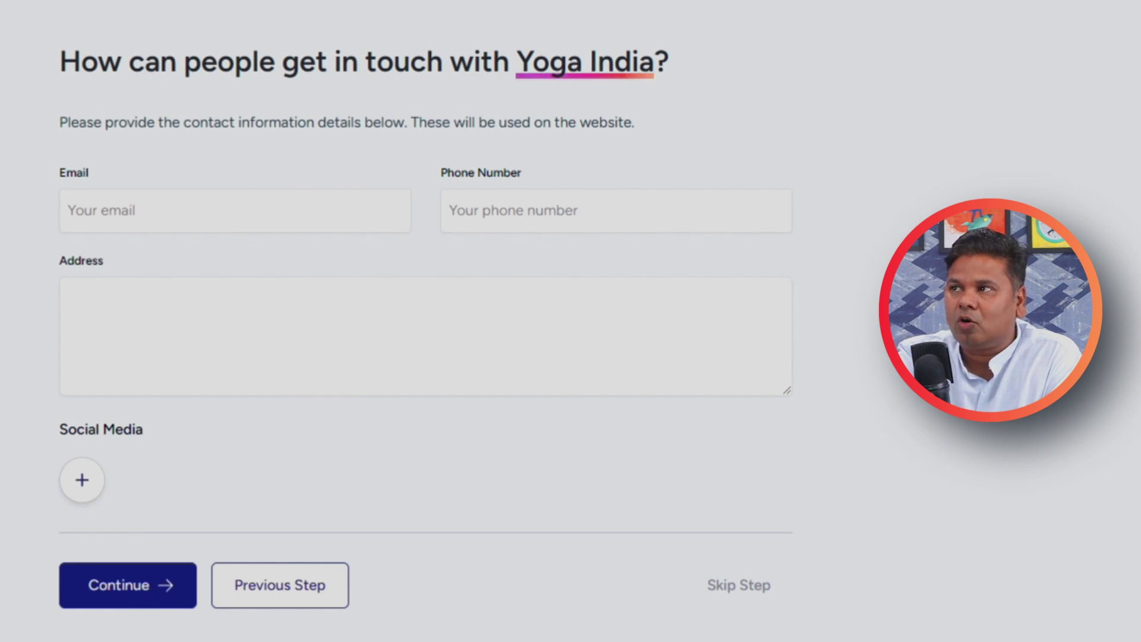
click(733, 586)
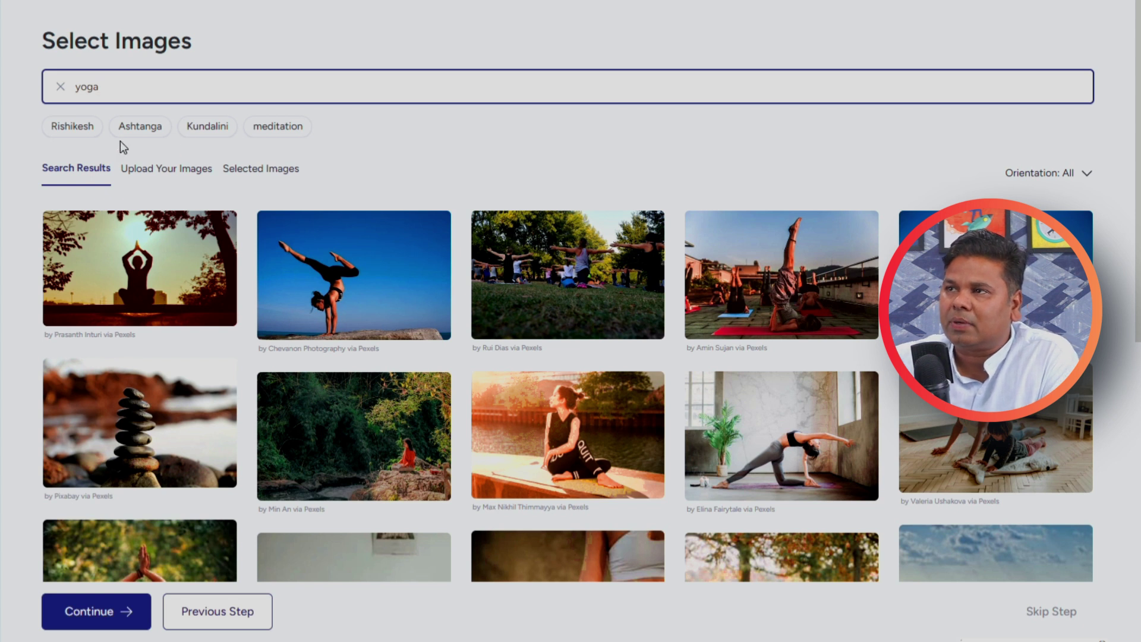
- Find Rishikesh images and select the meditation beside the Shiva statue, the yoga pose on the river rock, and the seated pose on grass
click(70, 137)
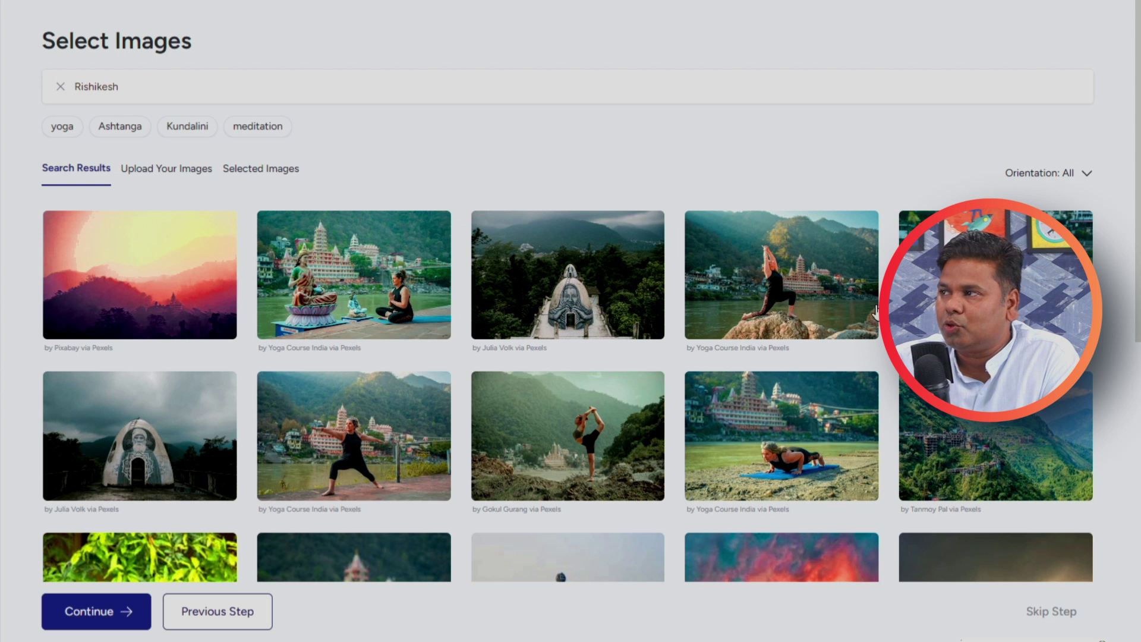
click(332, 293)
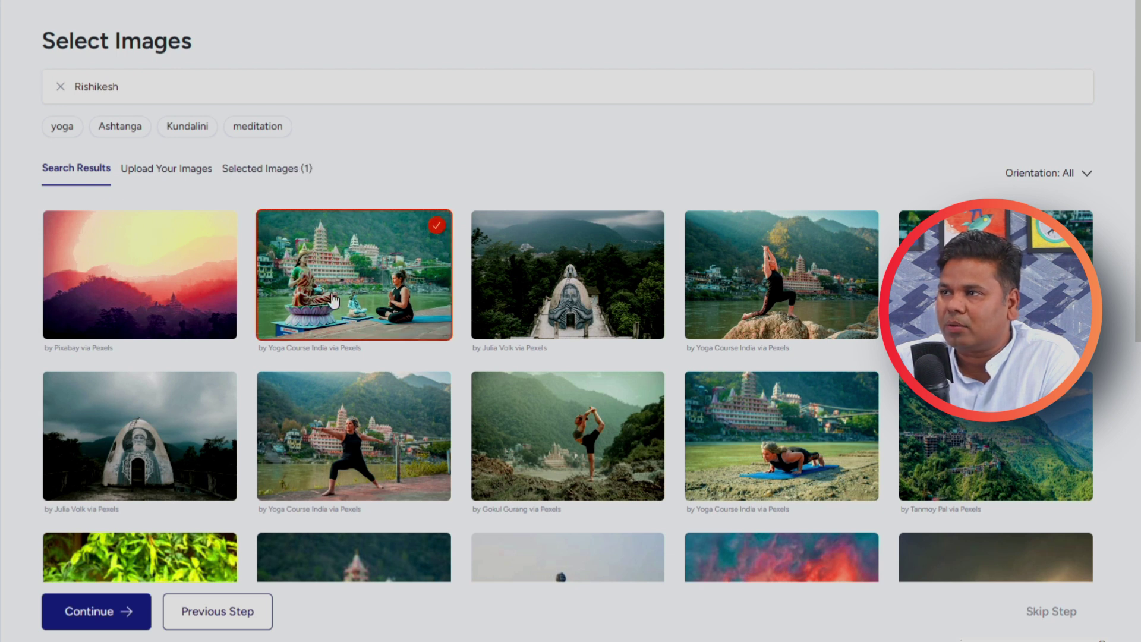
click(808, 289)
scroll(780, 410, down, 5)
click(149, 387)
scroll(371, 404, down, 5)
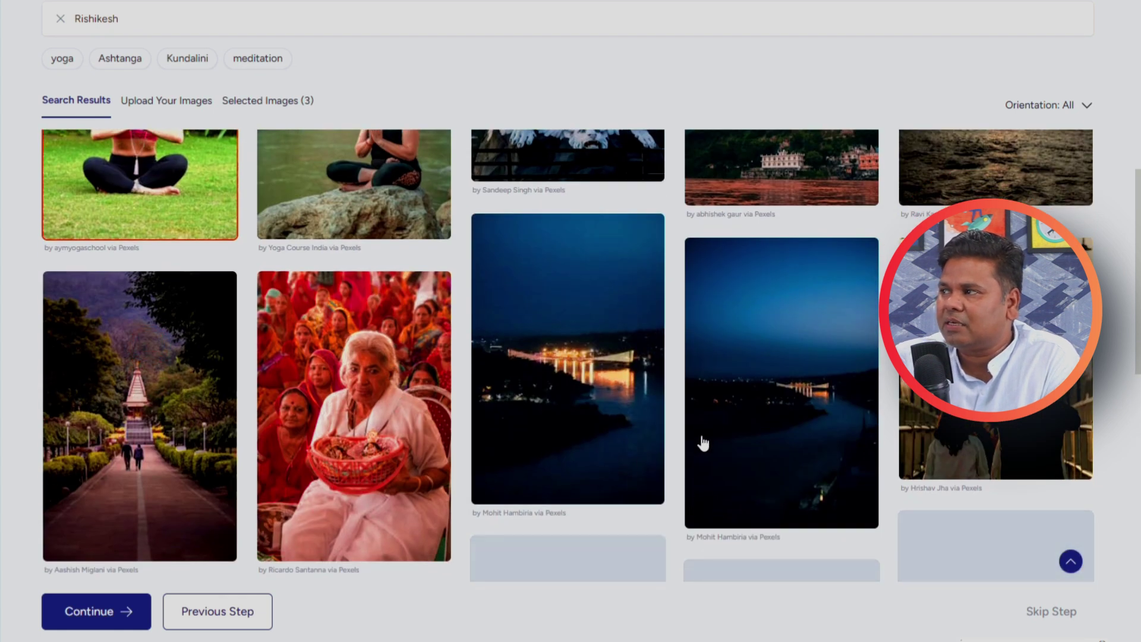
scroll(703, 442, down, 5)
scroll(579, 440, up, 15)
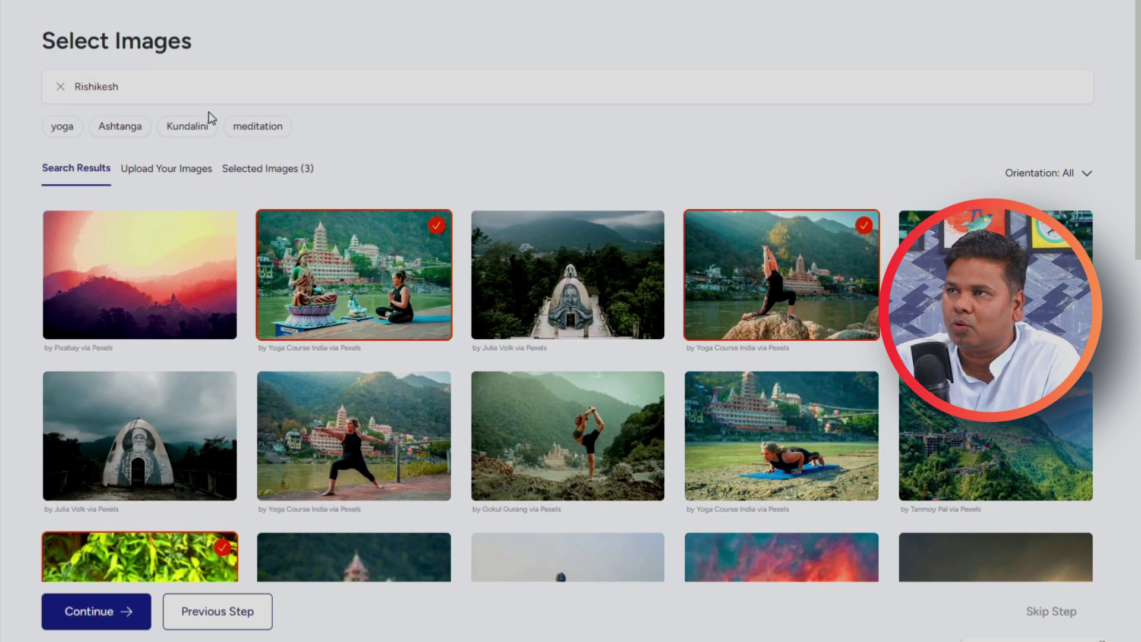
- Search for yoga images, add the sunset silhouette, stacked stones, riverside sitter, raised-leg pose, white-dressed meditator and waterside stretch, and continue
click(178, 89)
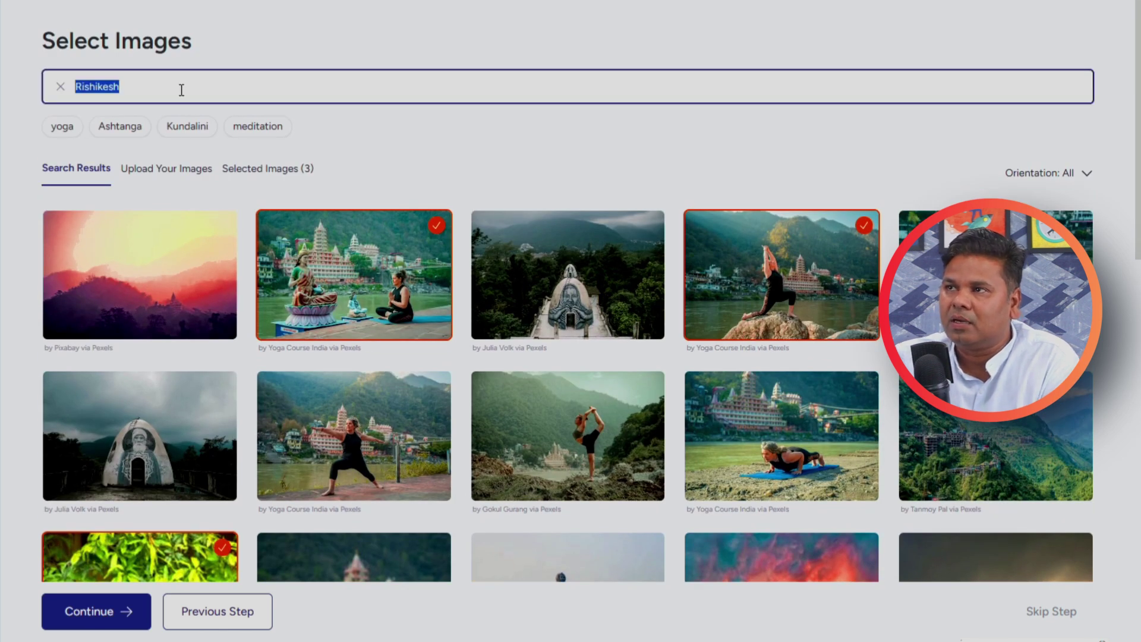
text(yoga)
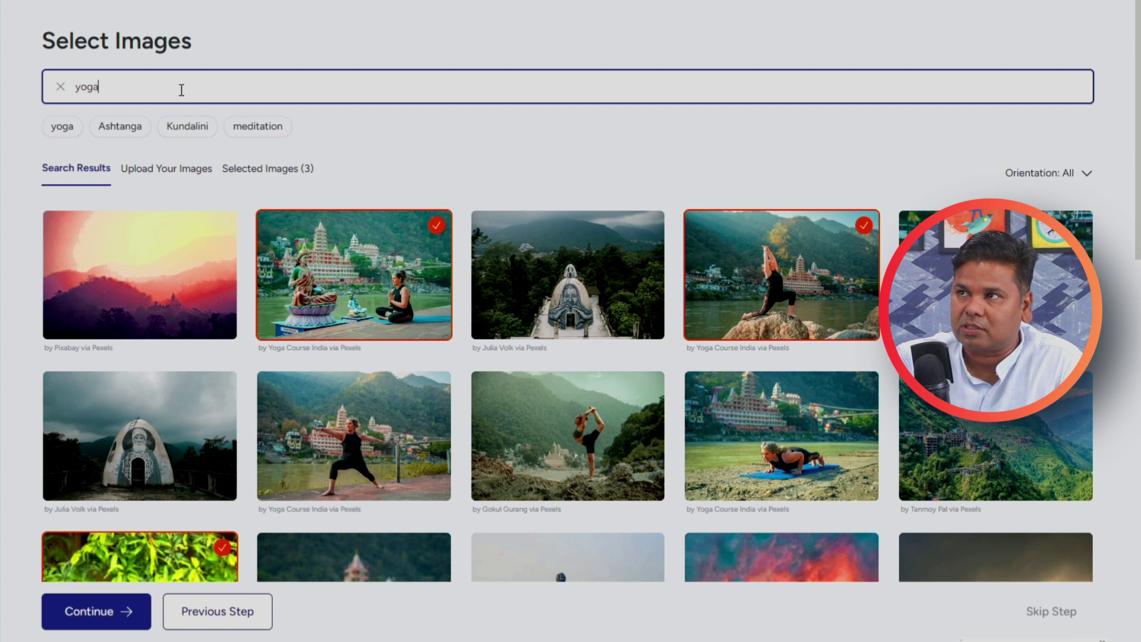
key(Return)
click(116, 279)
click(151, 420)
click(537, 432)
click(781, 275)
scroll(818, 340, down, 6)
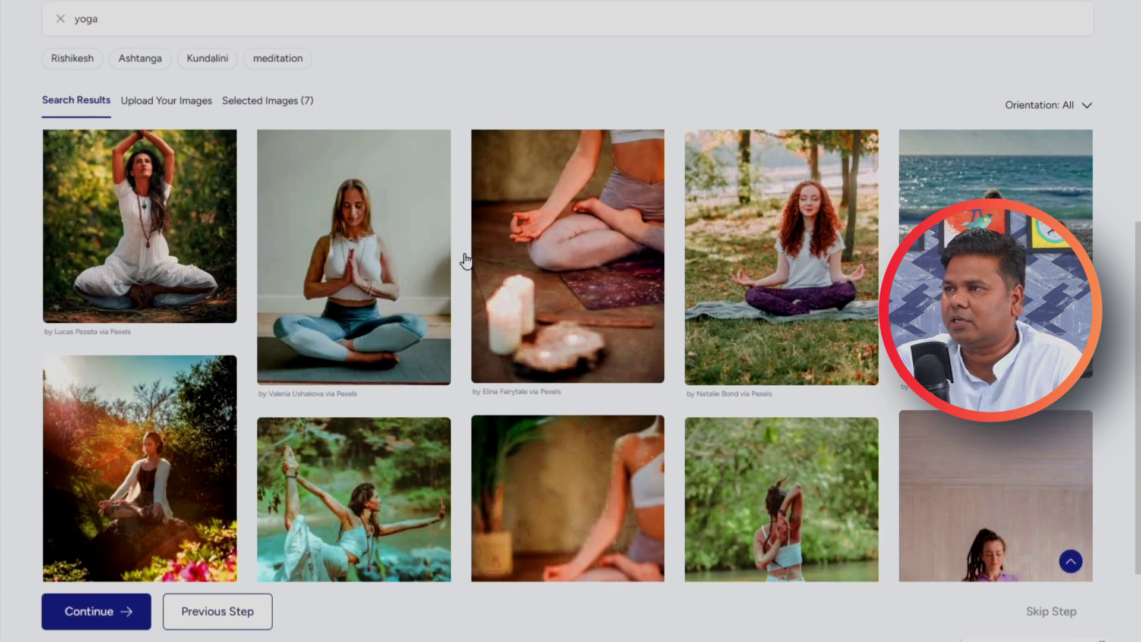
click(105, 234)
click(360, 507)
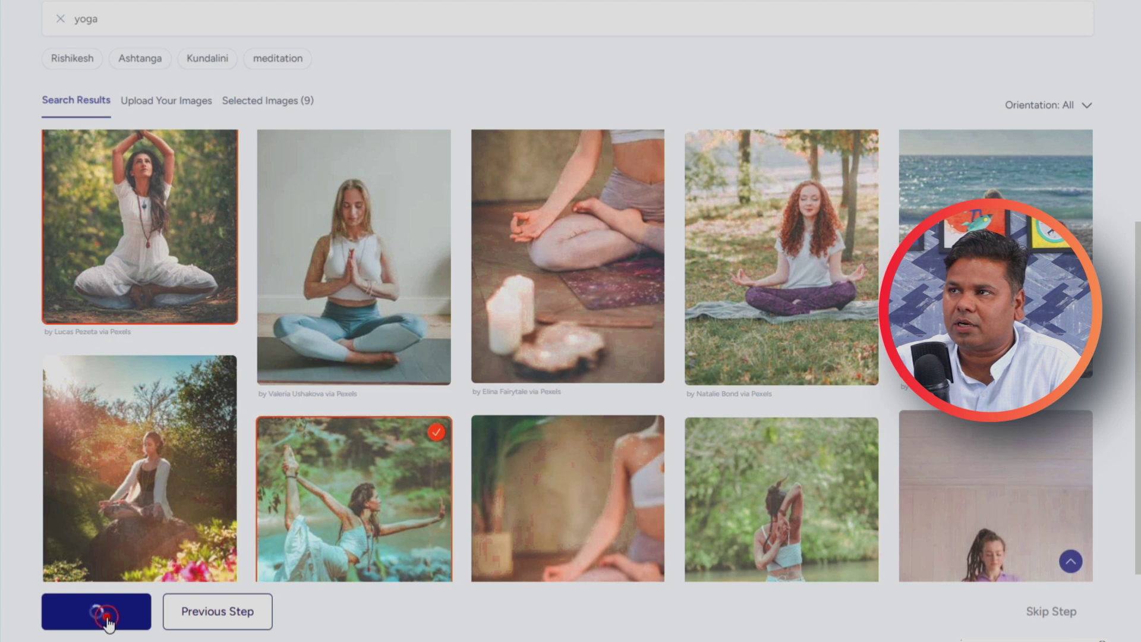
click(109, 621)
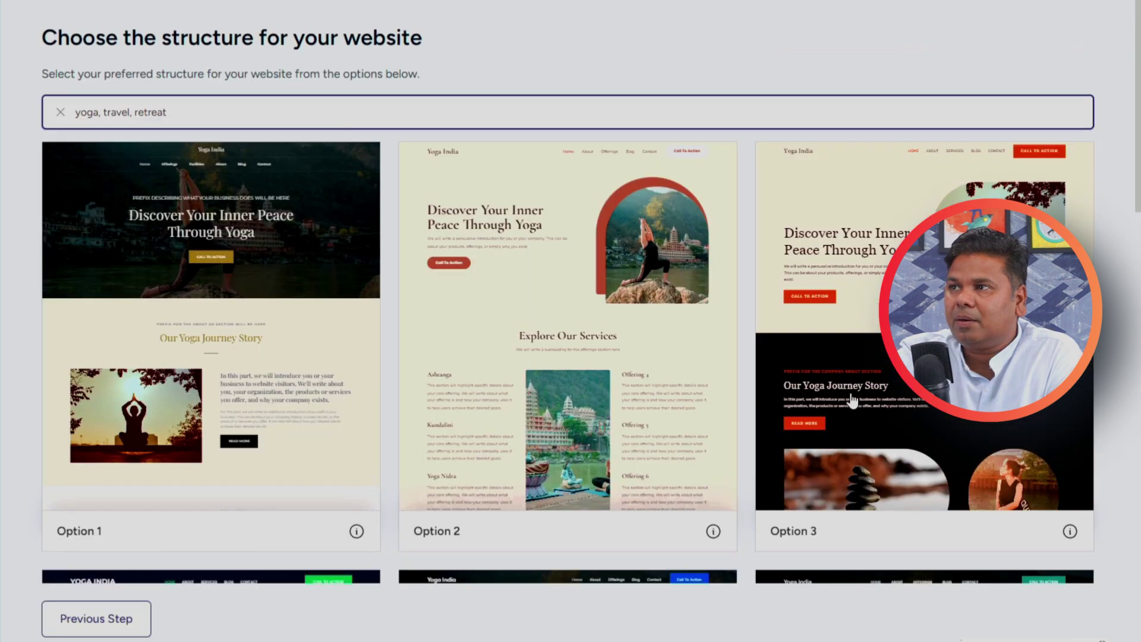
- Browse the proposed website structures and choose Option 12
mouse_move(882, 356)
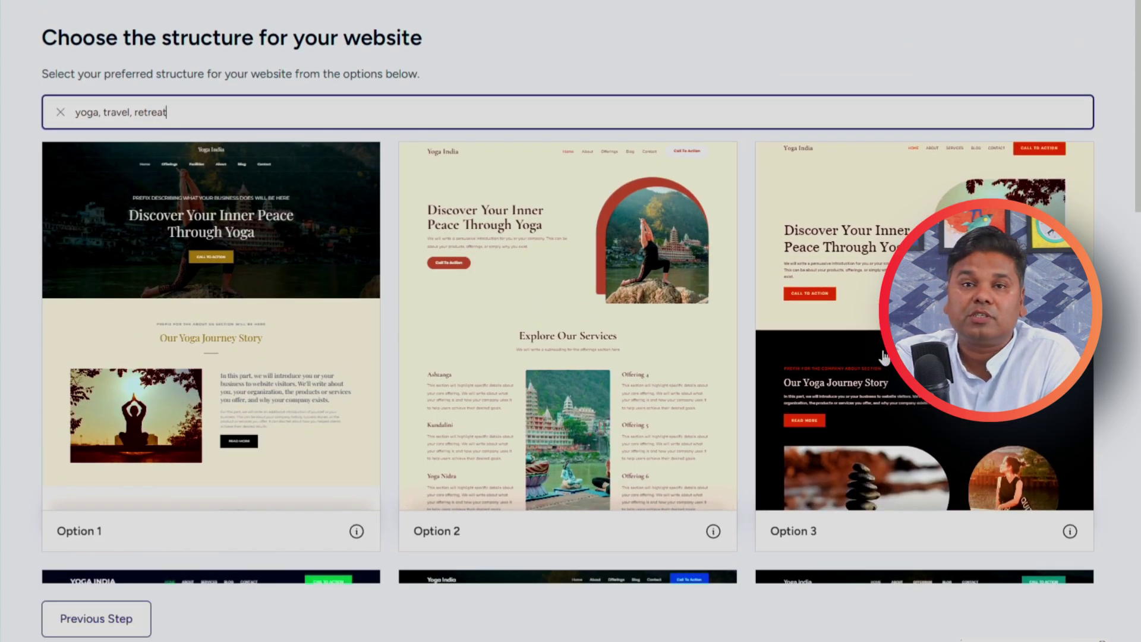
scroll(863, 363, down, 10)
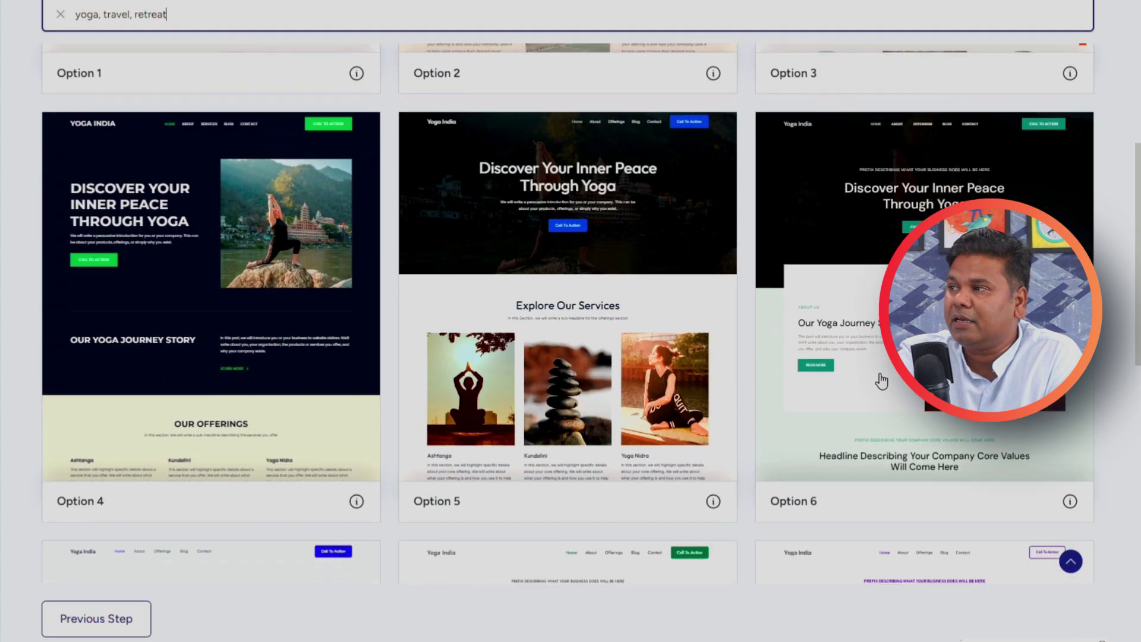
scroll(658, 405, down, 7)
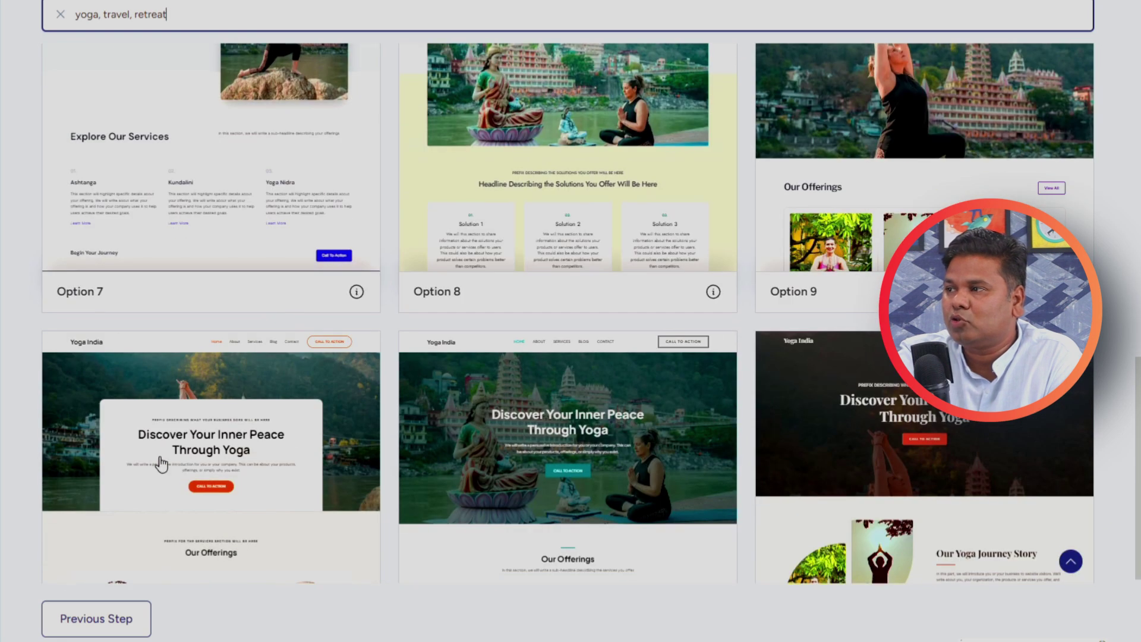
scroll(537, 446, down, 2)
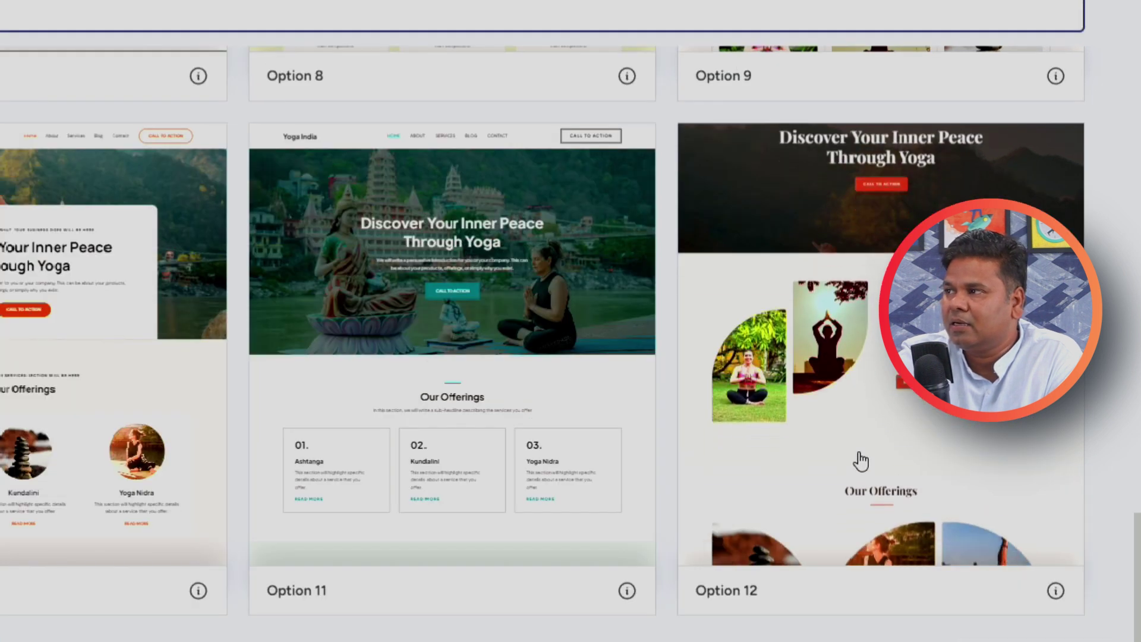
click(861, 338)
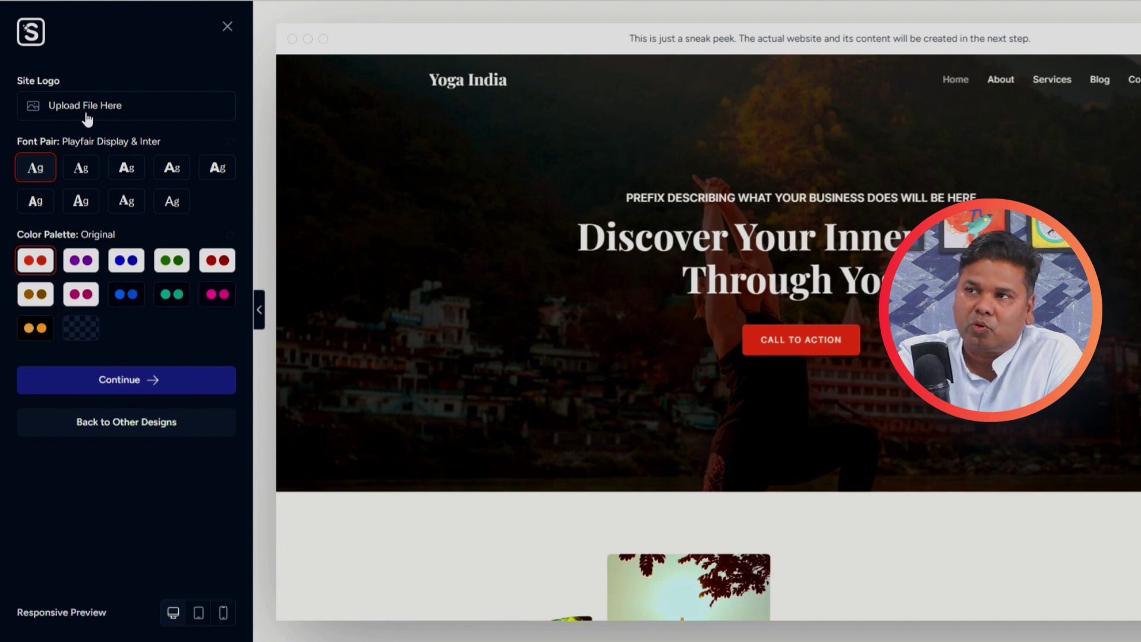
- Try several font pairs on the design preview and choose Rubik & Karla
click(82, 169)
click(116, 171)
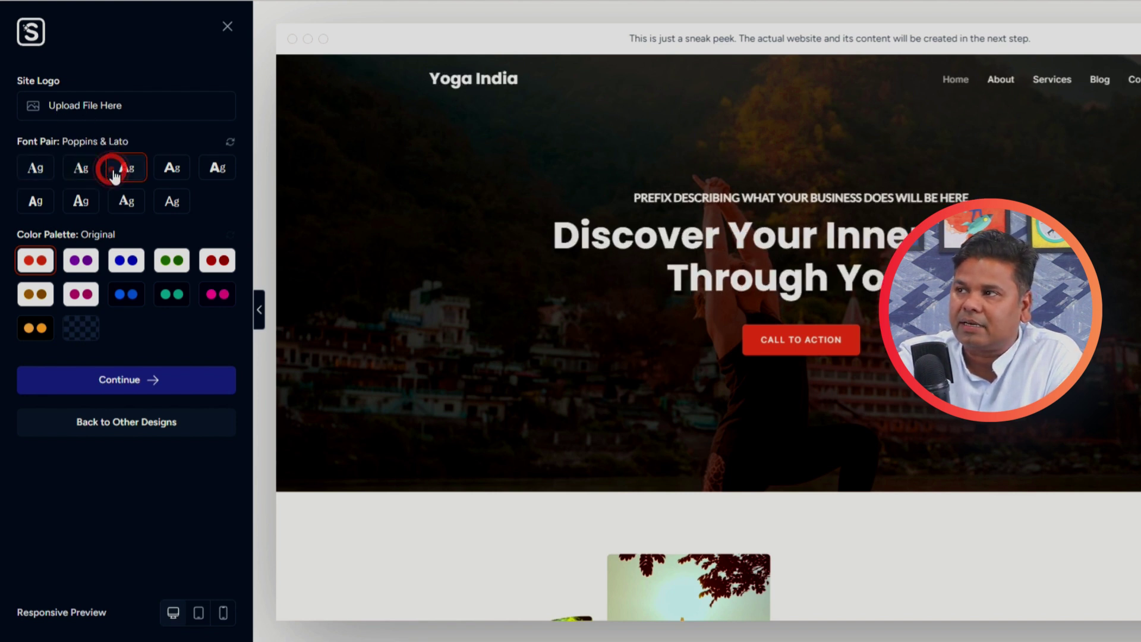
click(171, 173)
click(219, 180)
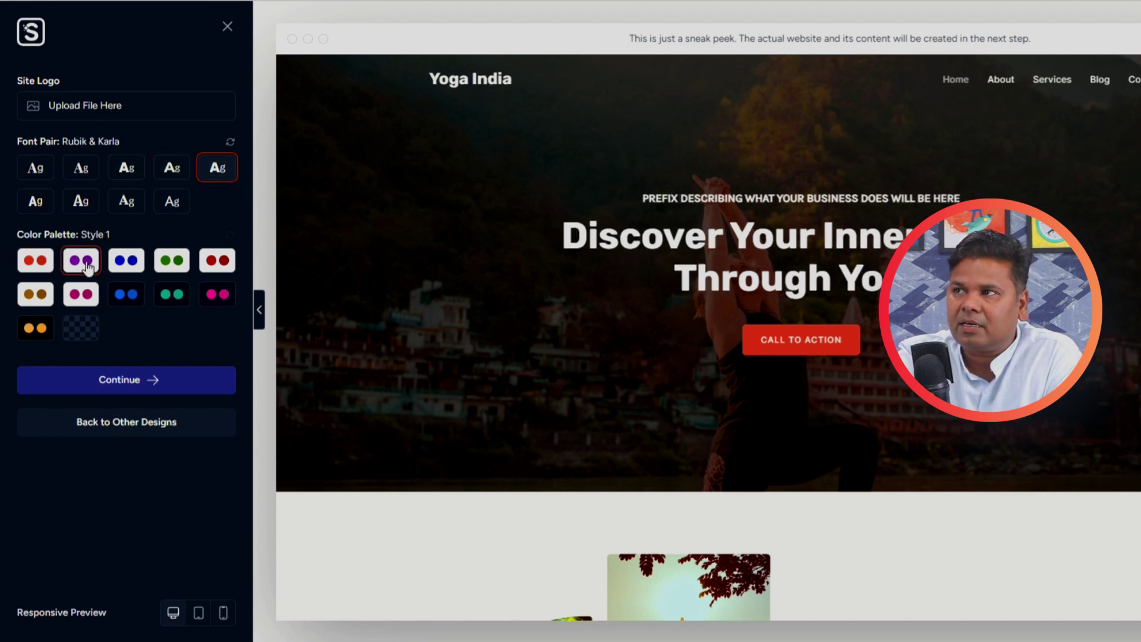
- Compare color palettes on the preview, choose the pink Style 6, and continue to the feature selection
click(126, 261)
click(171, 260)
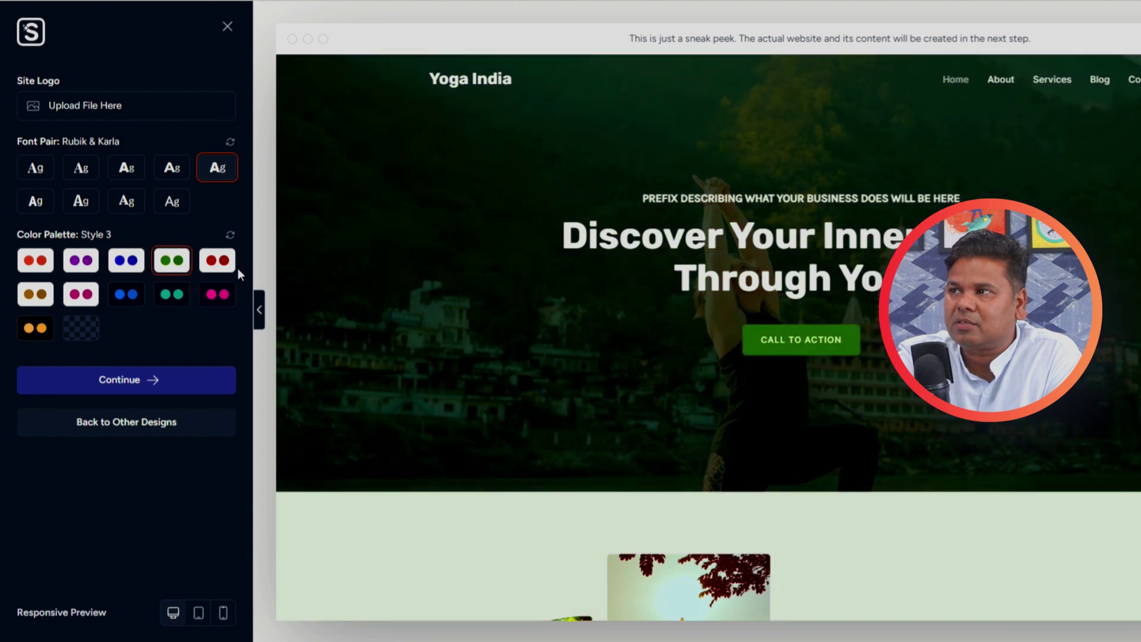
click(171, 294)
click(126, 294)
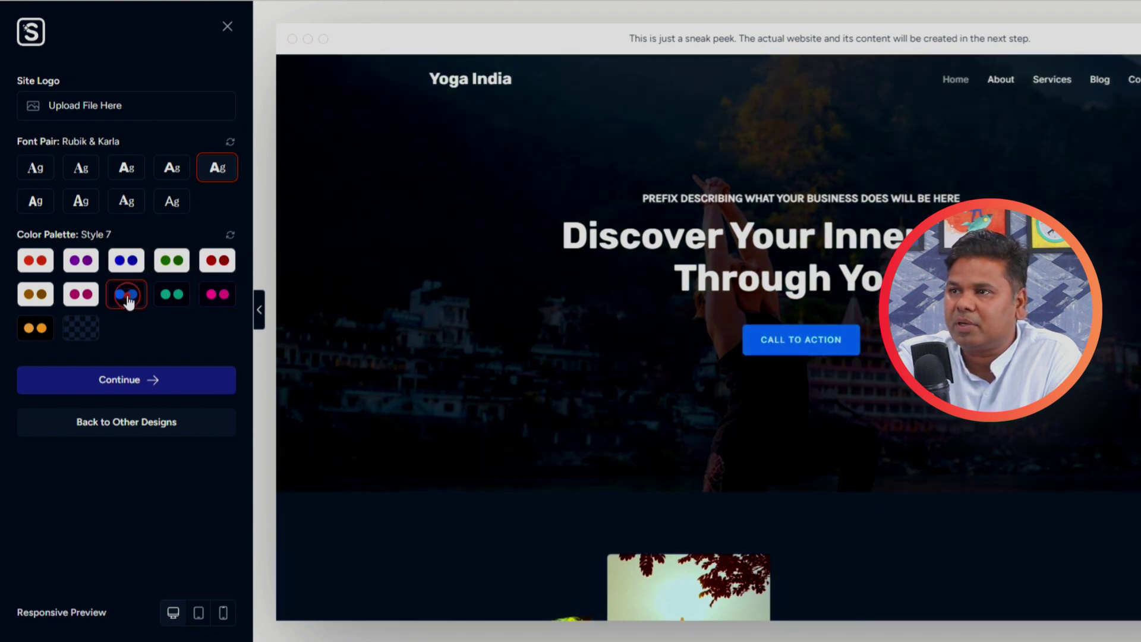
click(81, 302)
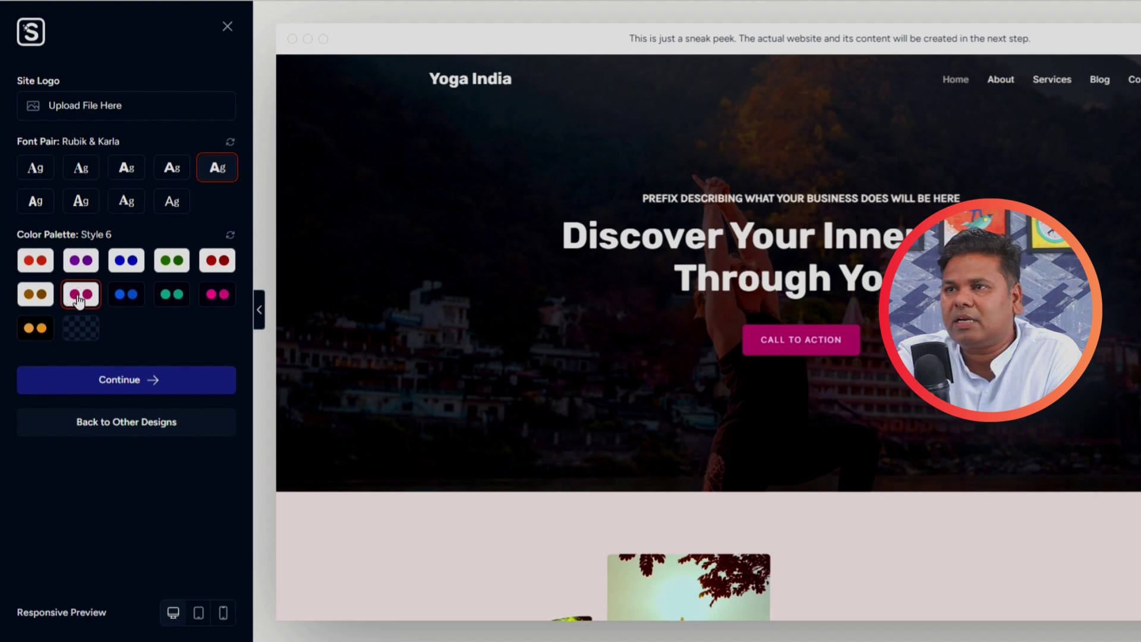
click(84, 298)
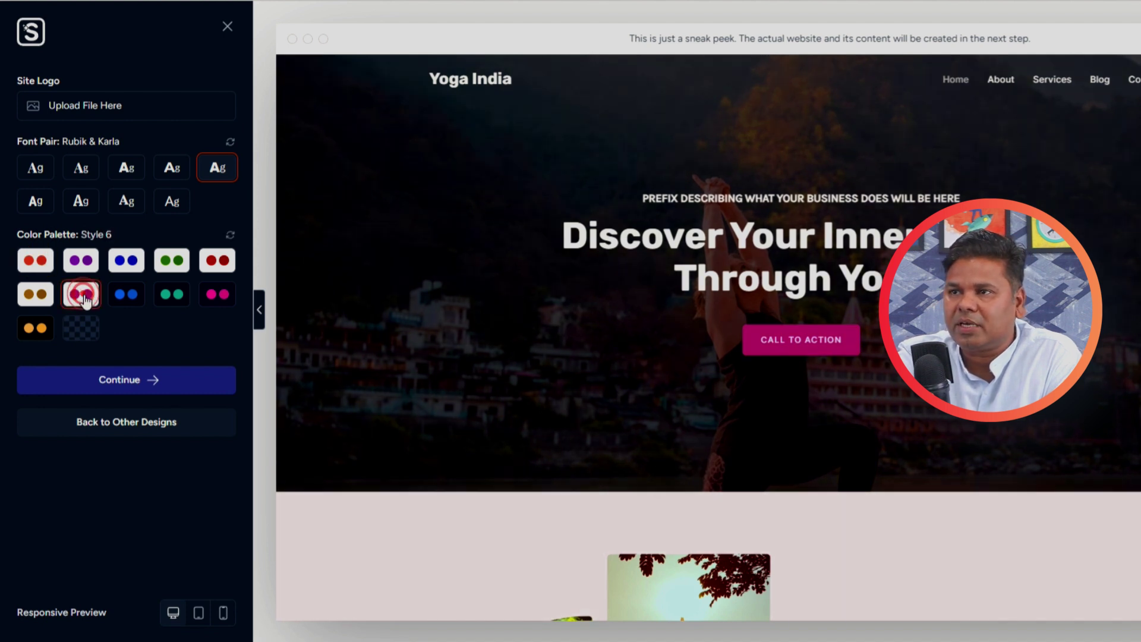
click(131, 385)
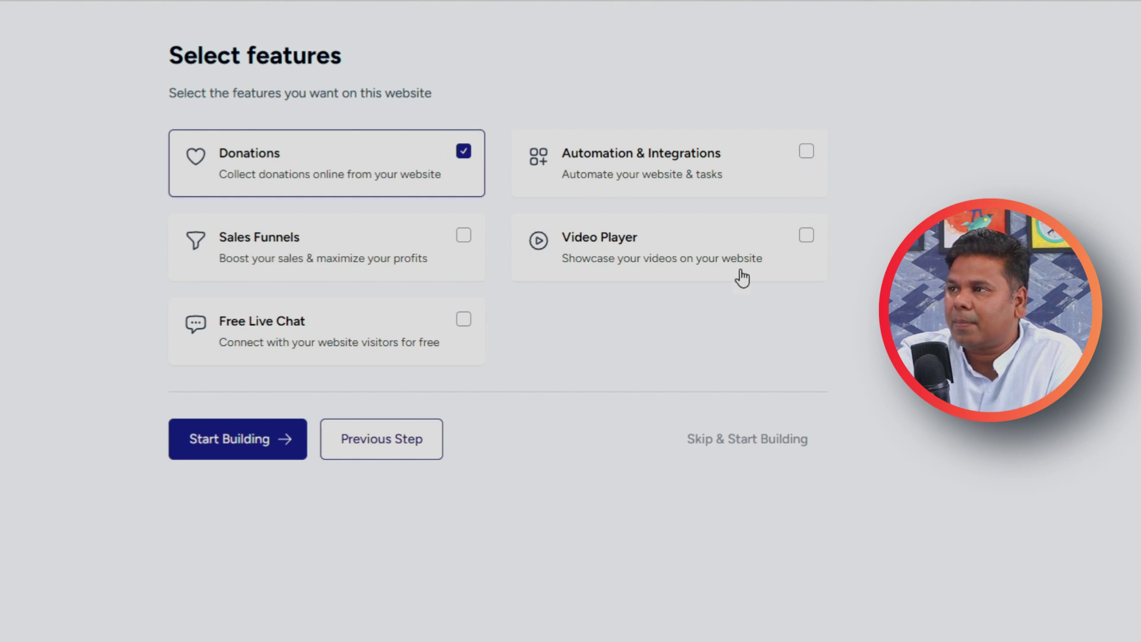
- Add Free Live Chat to the website's features alongside Donations and start building the website
click(463, 321)
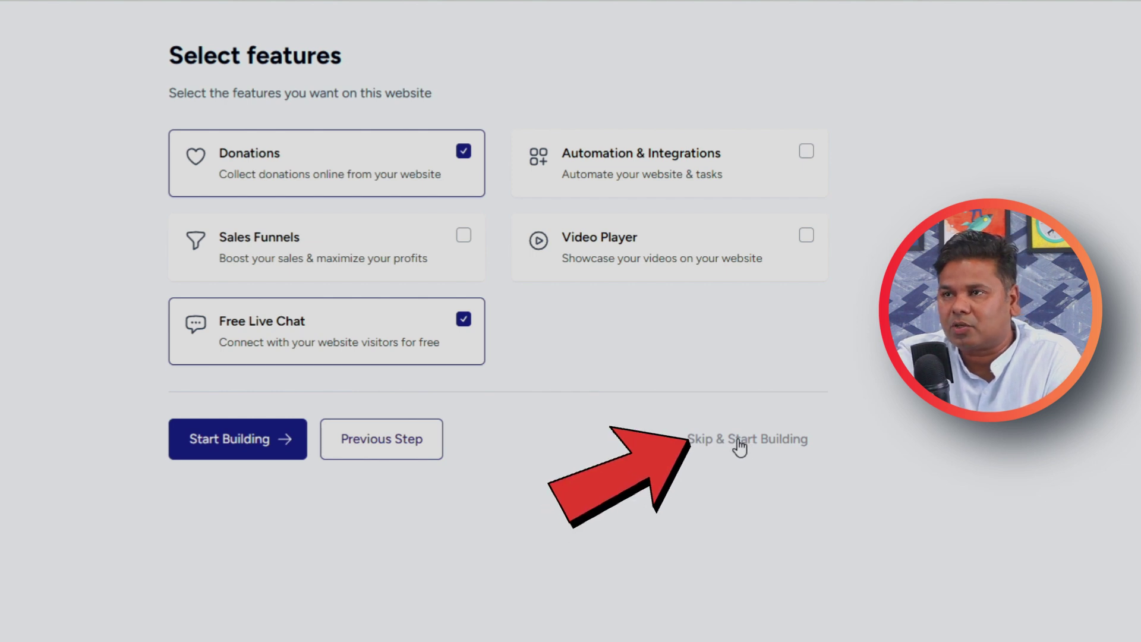
click(235, 456)
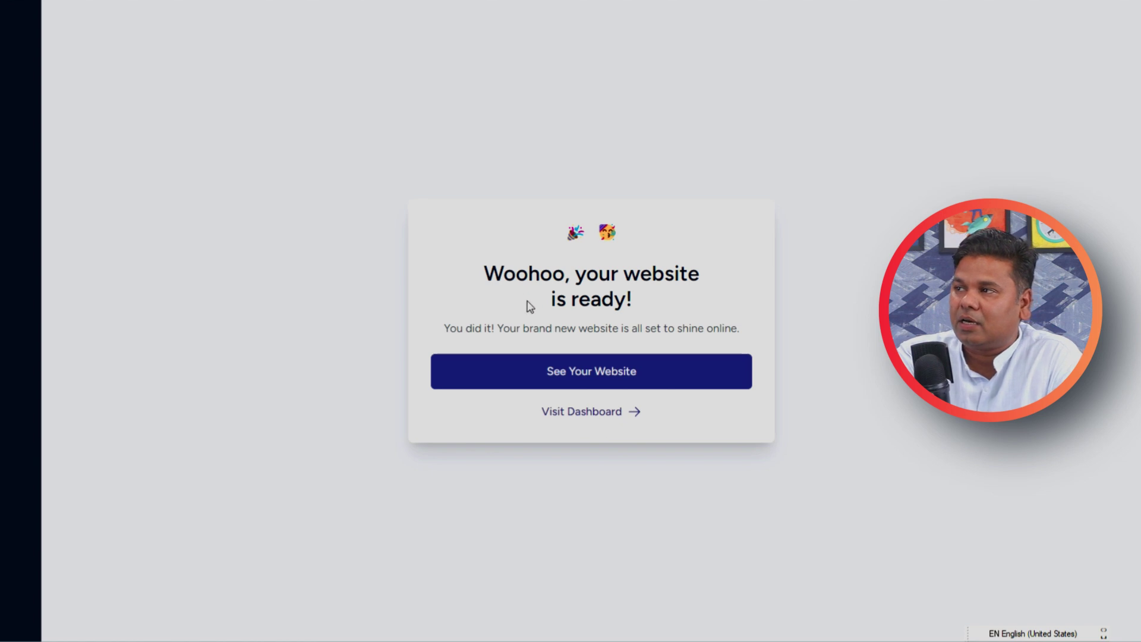
- Open the newly built website and look through its home page sections down to the Gallery
click(586, 374)
scroll(855, 319, down, 20)
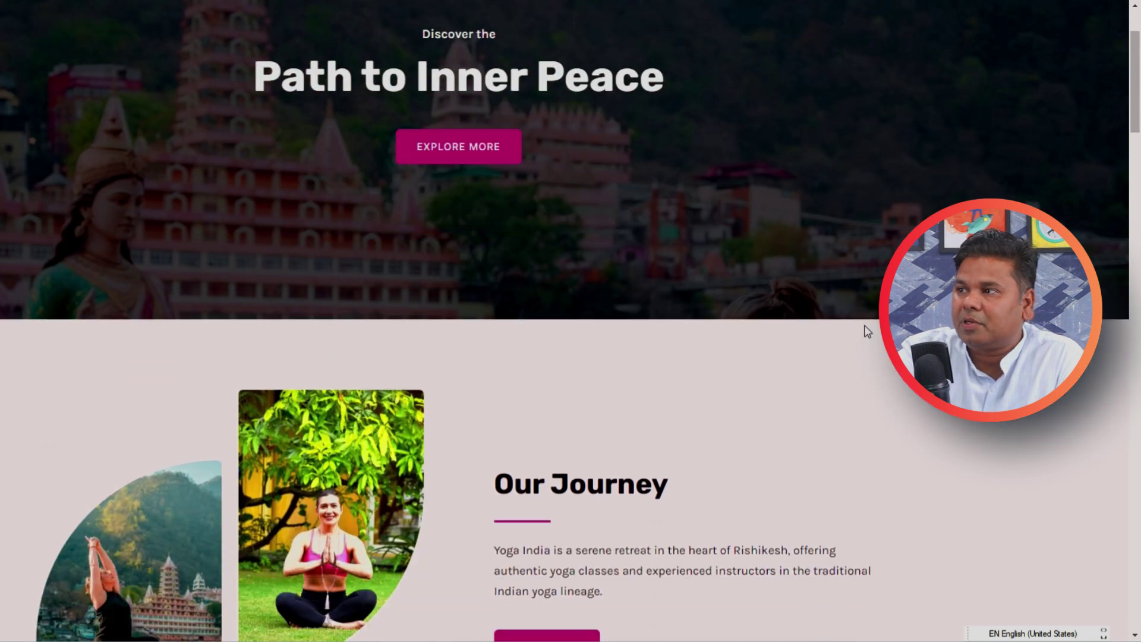
scroll(866, 323, down, 15)
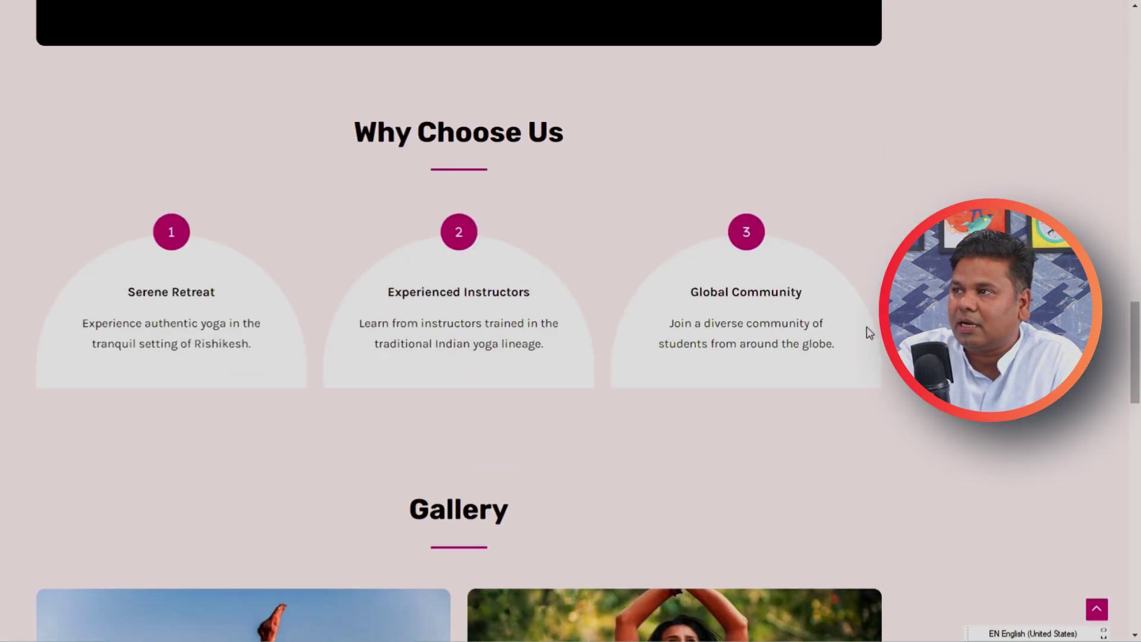
scroll(963, 132, down, 5)
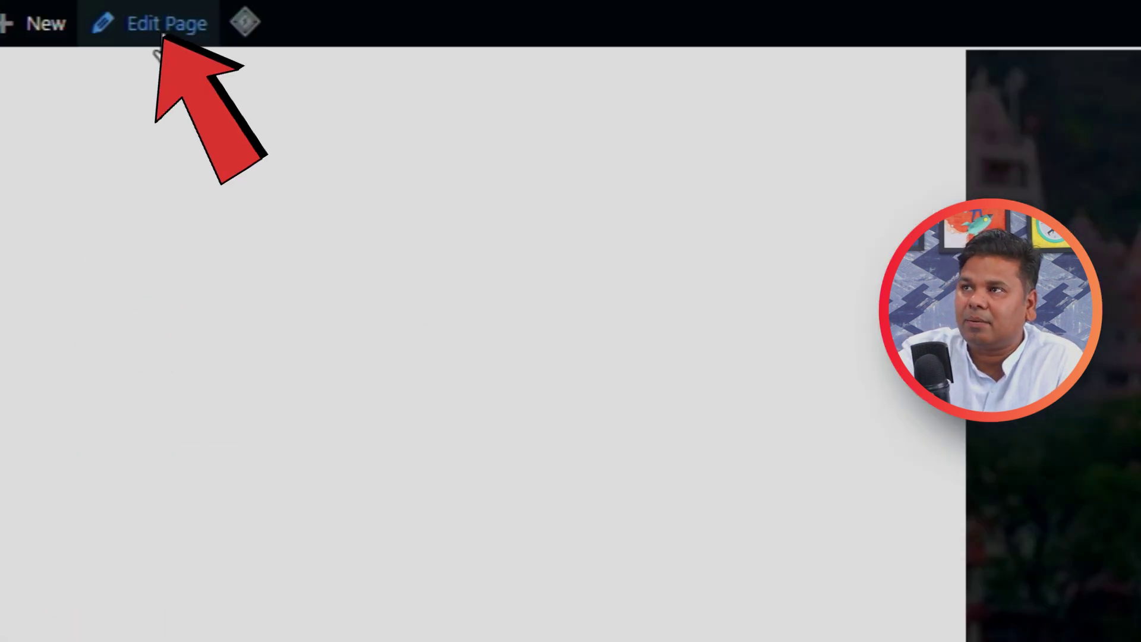
- Open the home page for editing and select the hero heading plus the Our Journey text and meditation image to examine their editable blocks
mouse_move(118, 17)
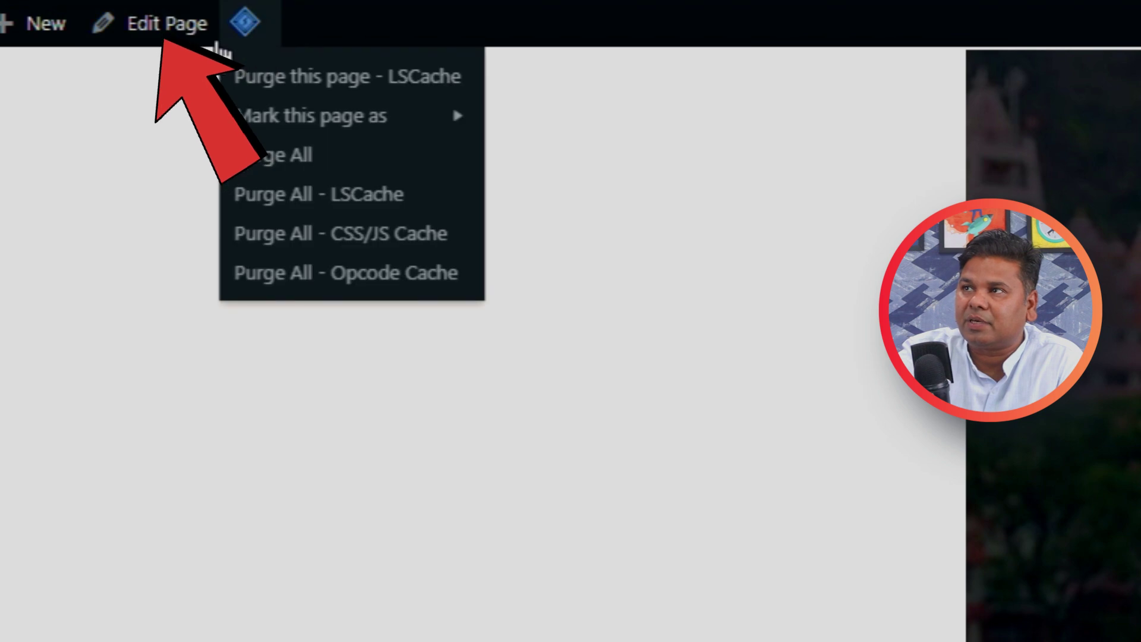
click(160, 30)
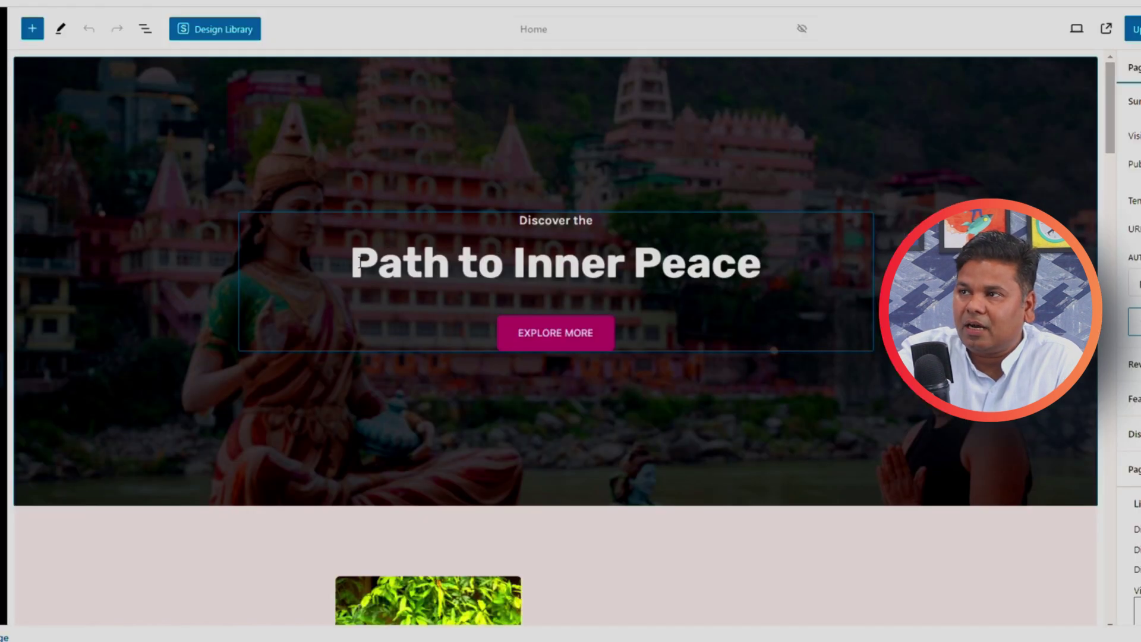
drag(354, 260, 769, 265)
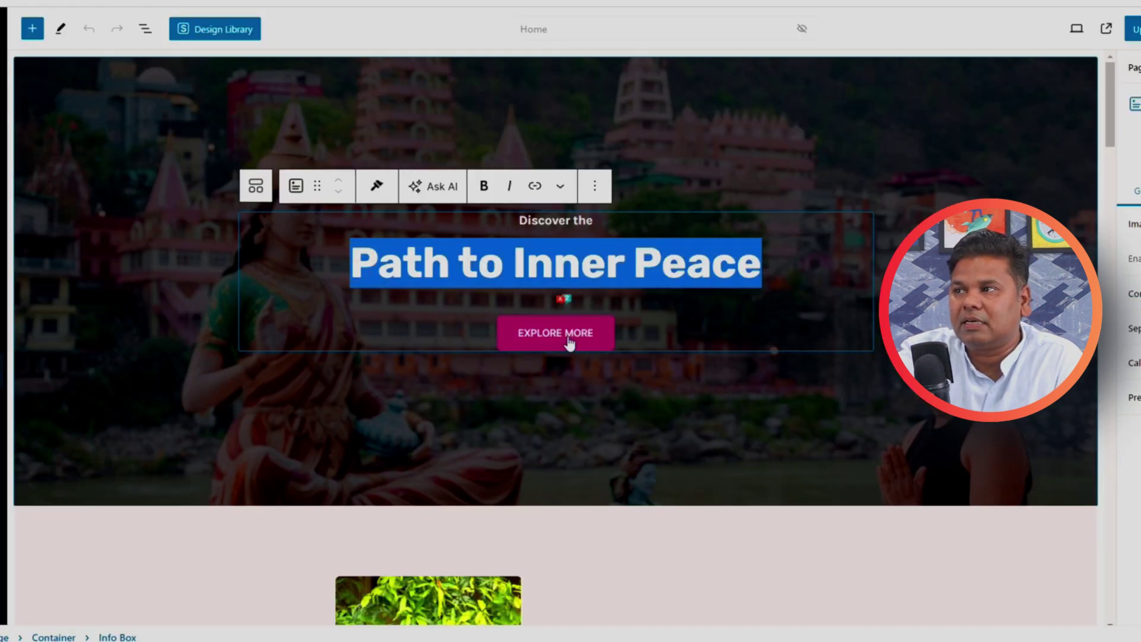
scroll(561, 354, down, 10)
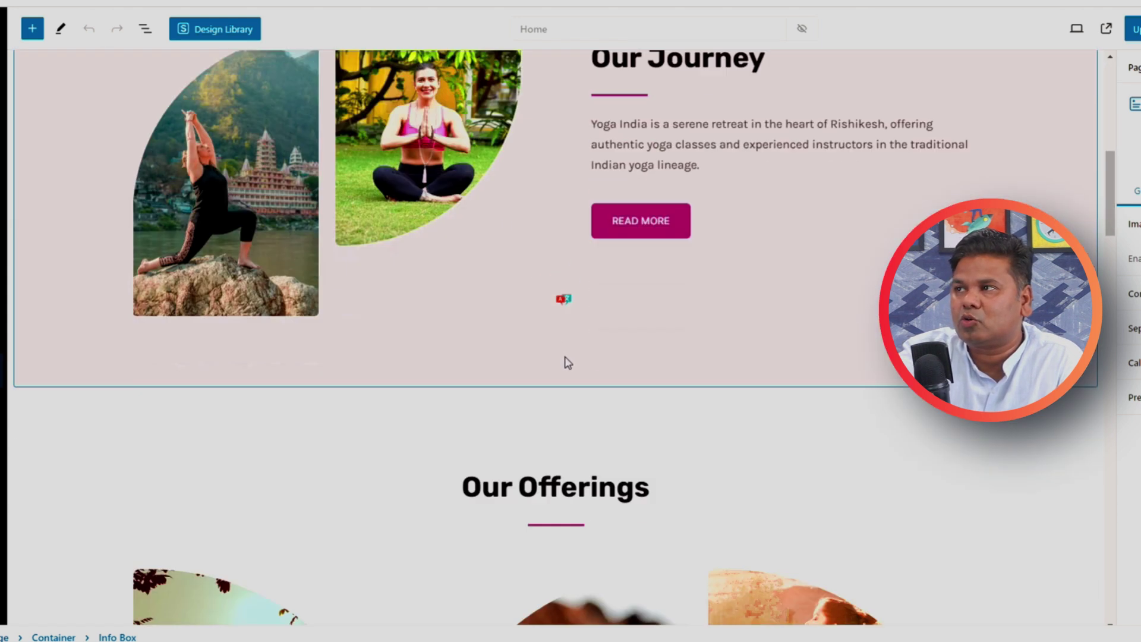
scroll(594, 380, up, 2)
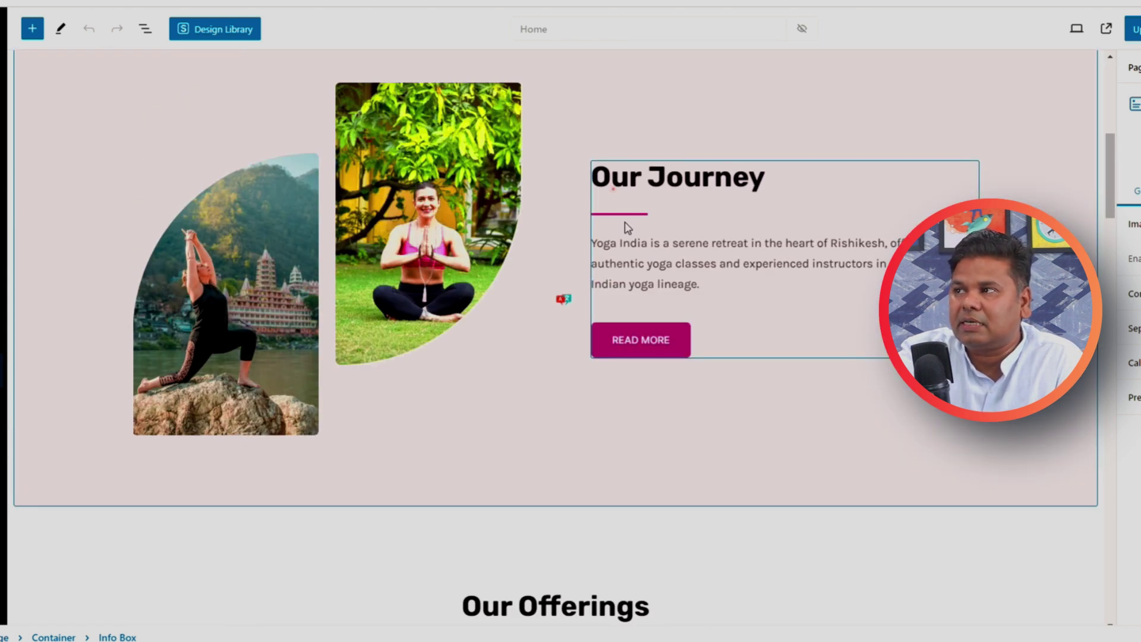
click(639, 263)
click(430, 198)
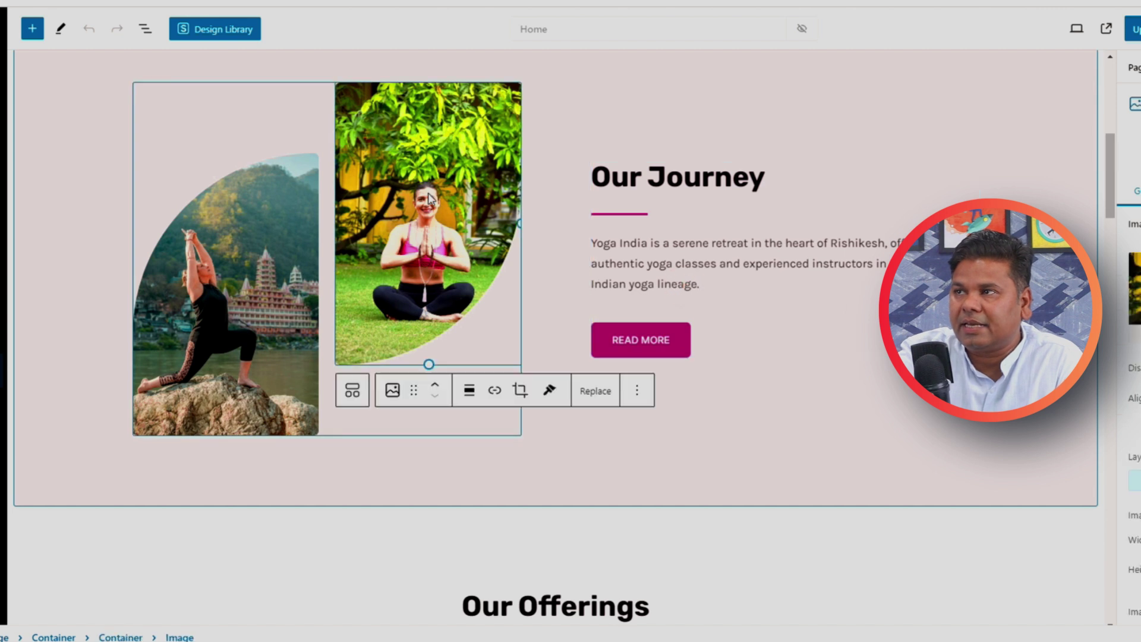
click(693, 255)
- Examine the remaining home page sections in the editor, selecting the middle testimonial's text and its container under Reviews
scroll(707, 334, down, 8)
scroll(707, 334, down, 15)
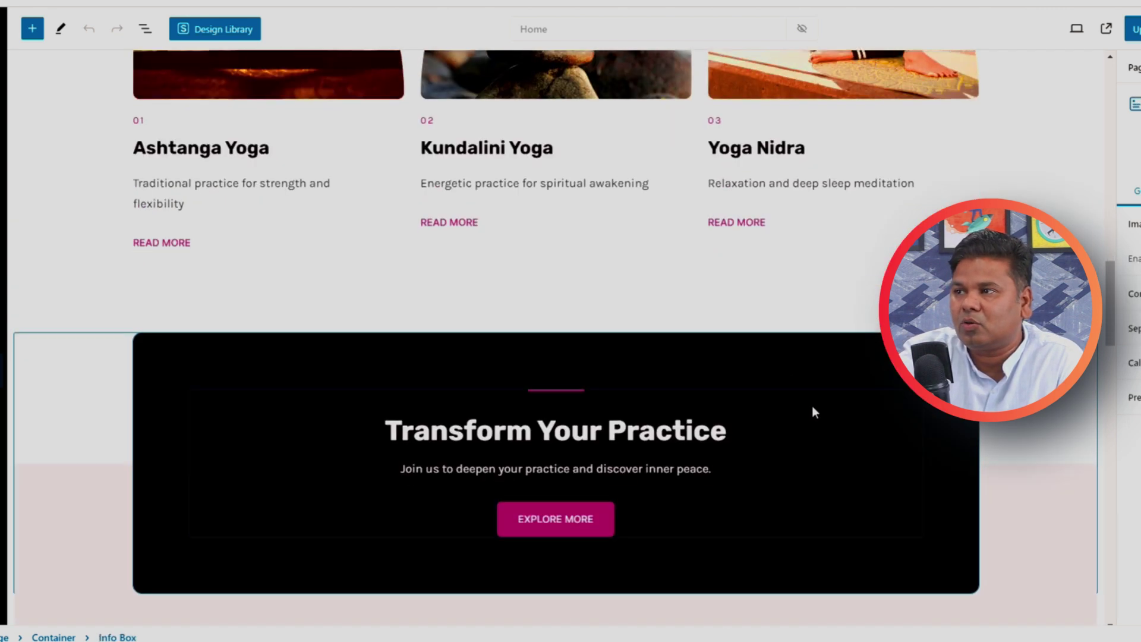
scroll(824, 447, down, 12)
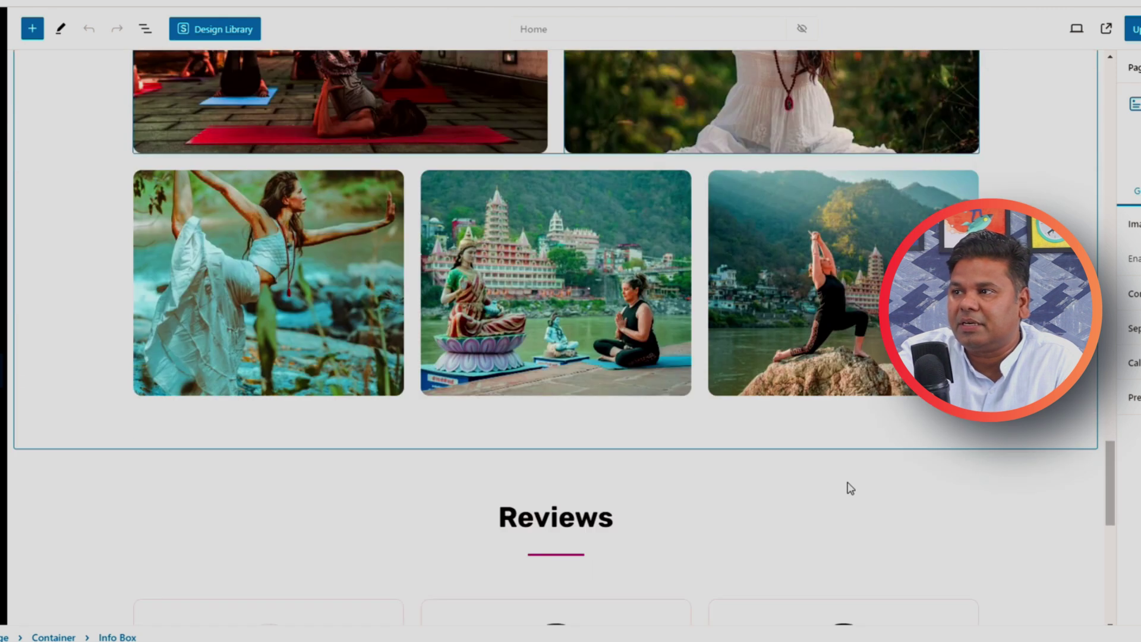
scroll(856, 487, down, 2)
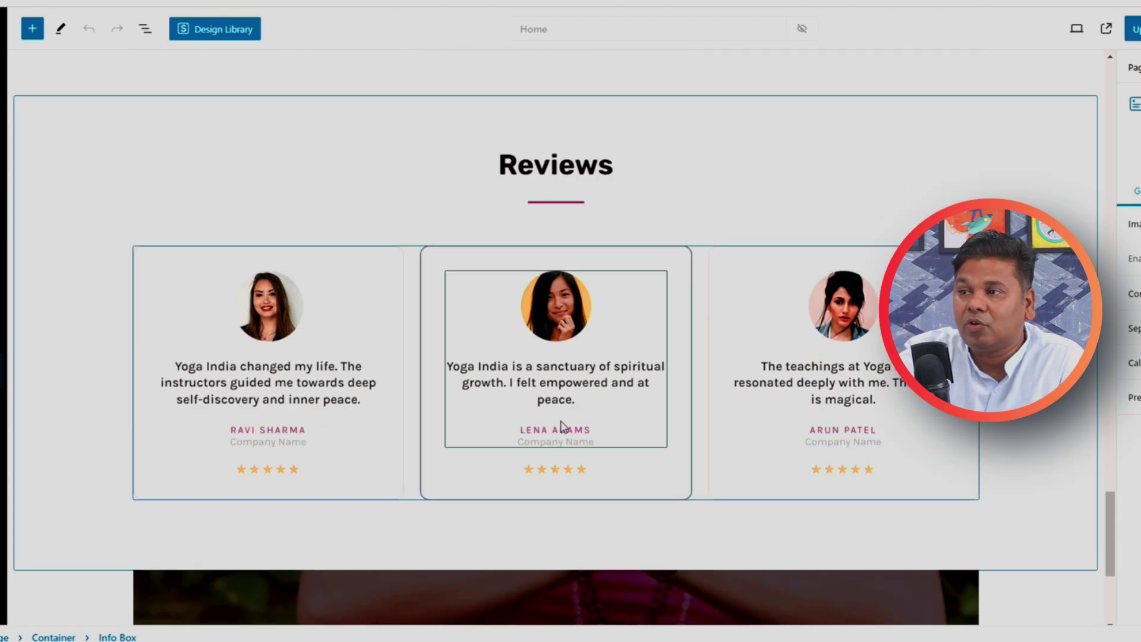
scroll(557, 419, down, 5)
scroll(536, 379, up, 6)
double_click(539, 422)
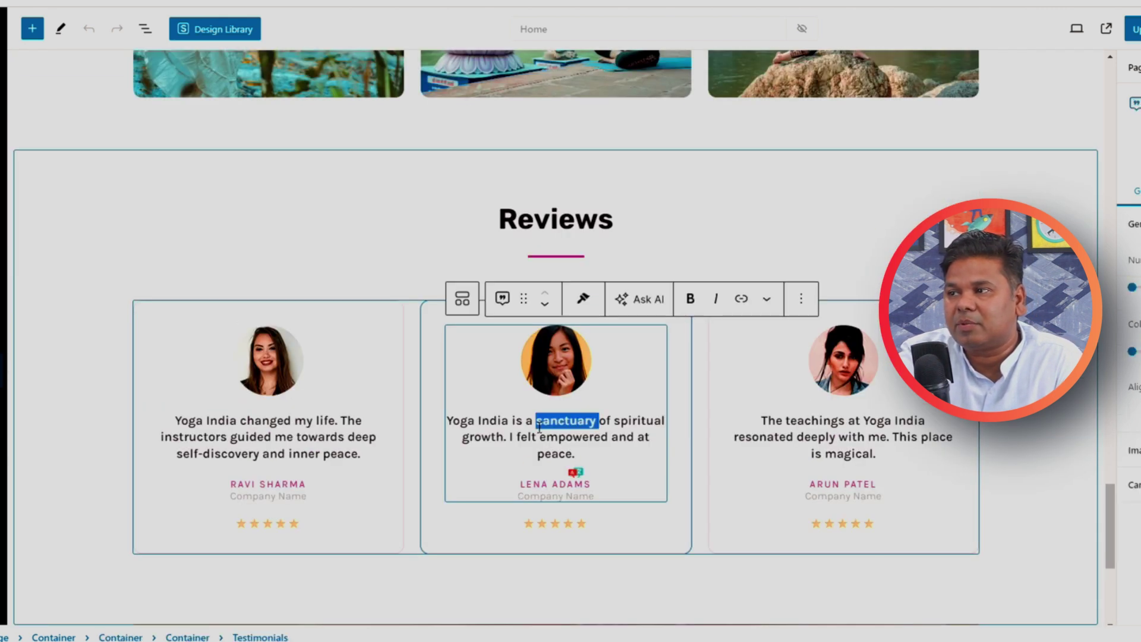
drag(453, 421, 639, 460)
click(675, 527)
scroll(721, 532, down, 5)
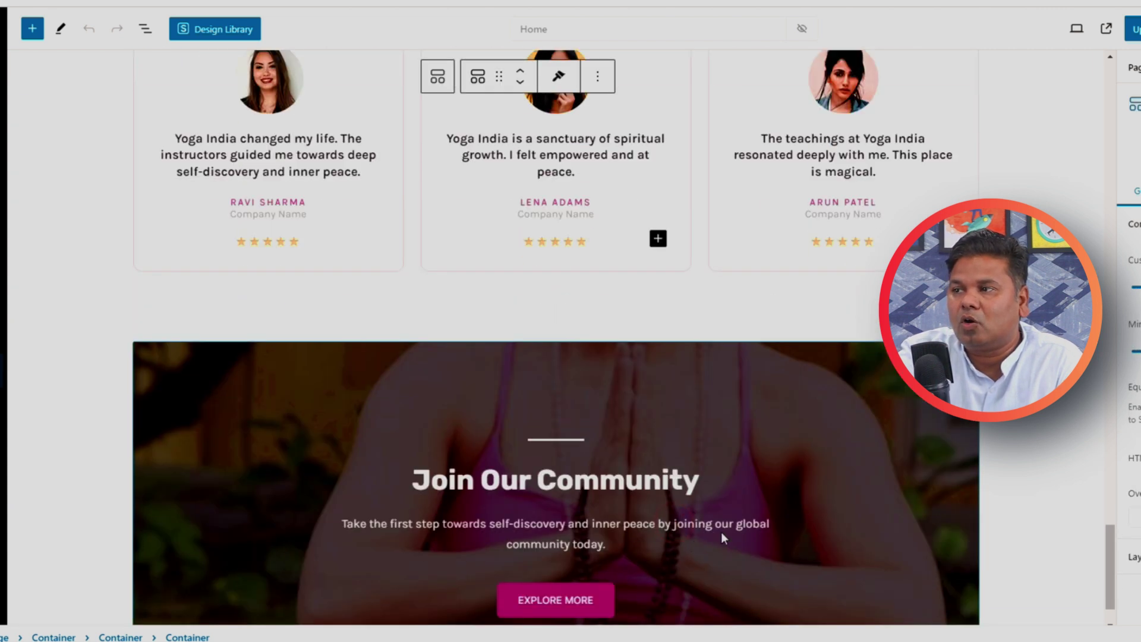
- Update the home page and review its Our Journey and Our Offerings sections on the live site
scroll(726, 528, up, 15)
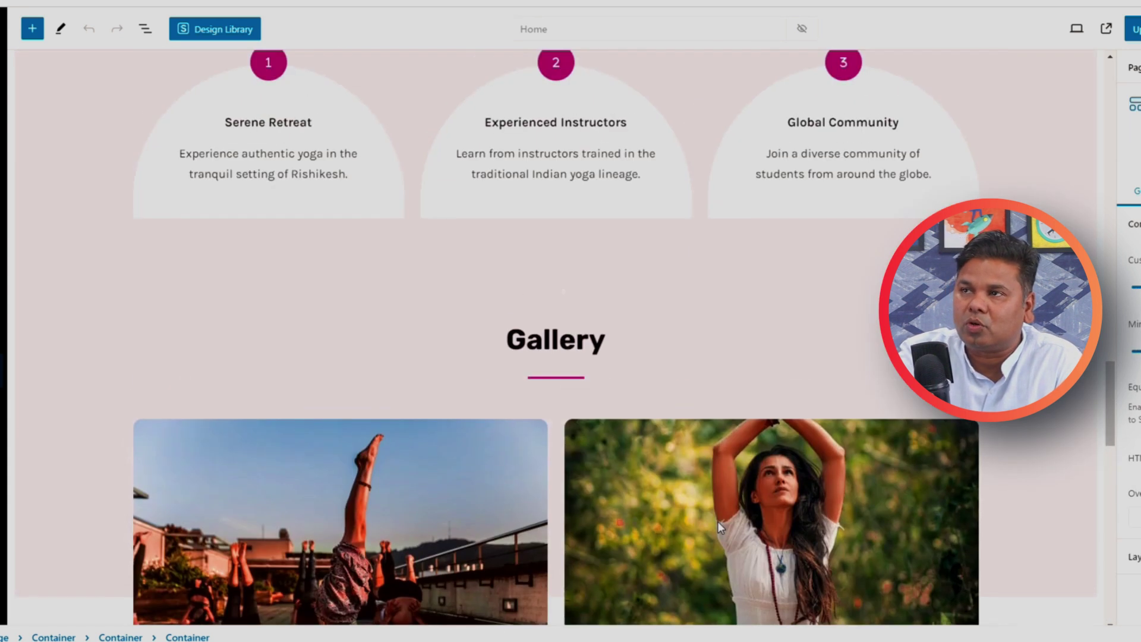
scroll(695, 520, up, 8)
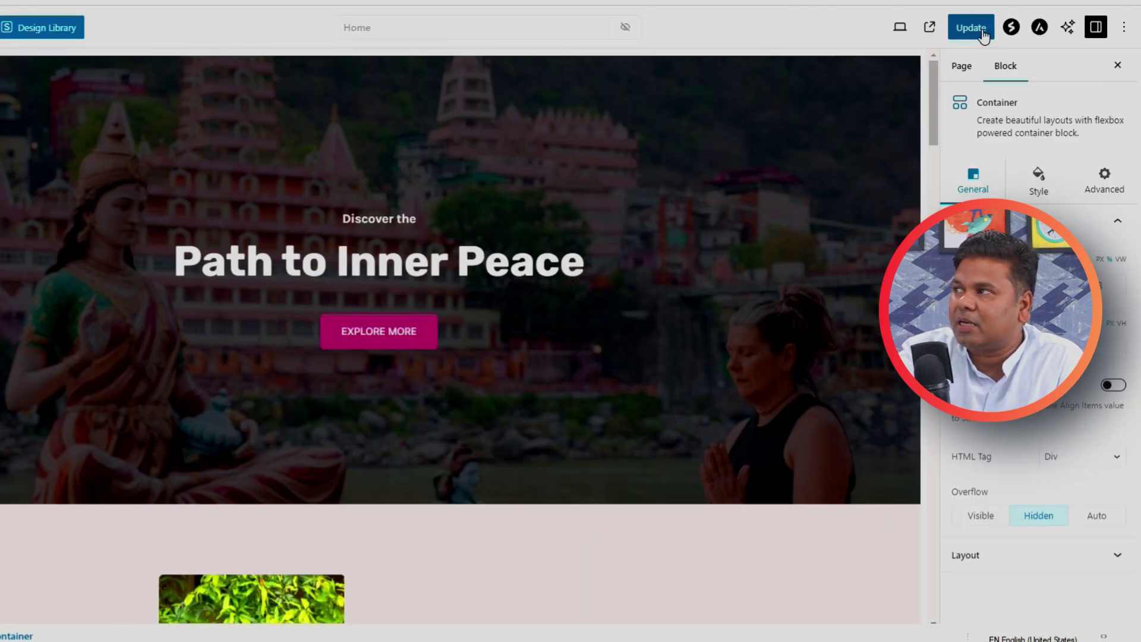
click(982, 34)
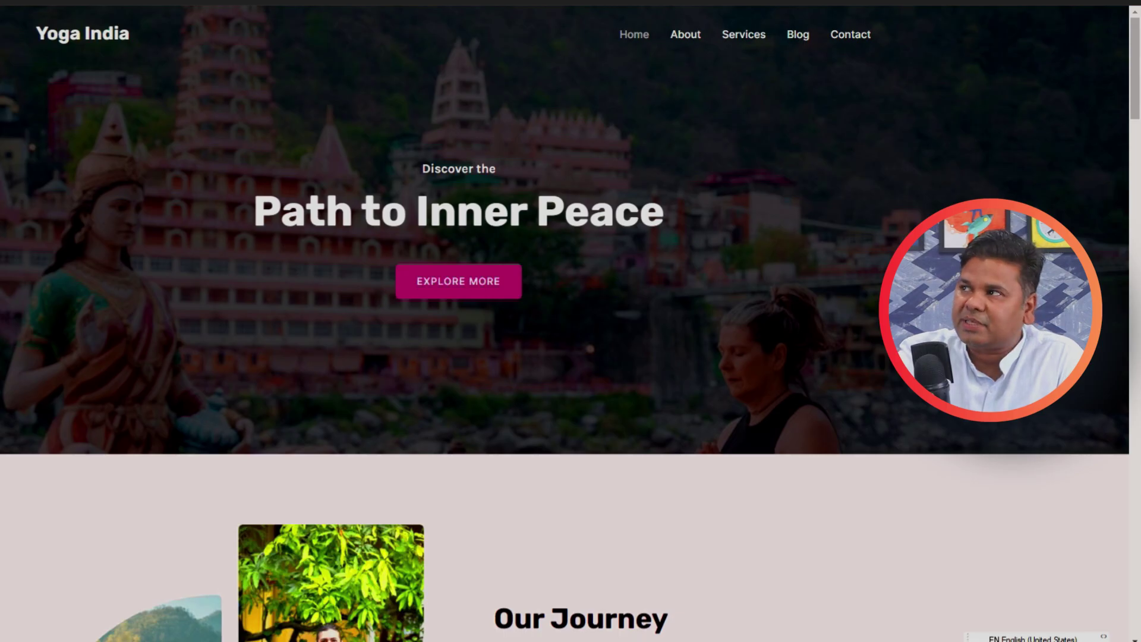
scroll(711, 241, down, 15)
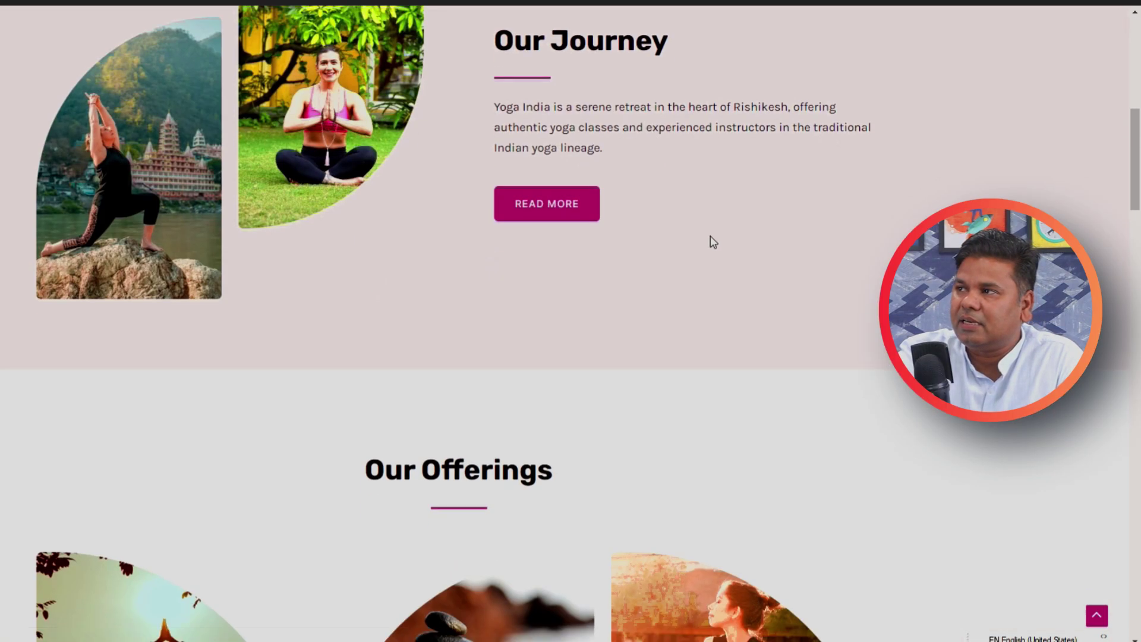